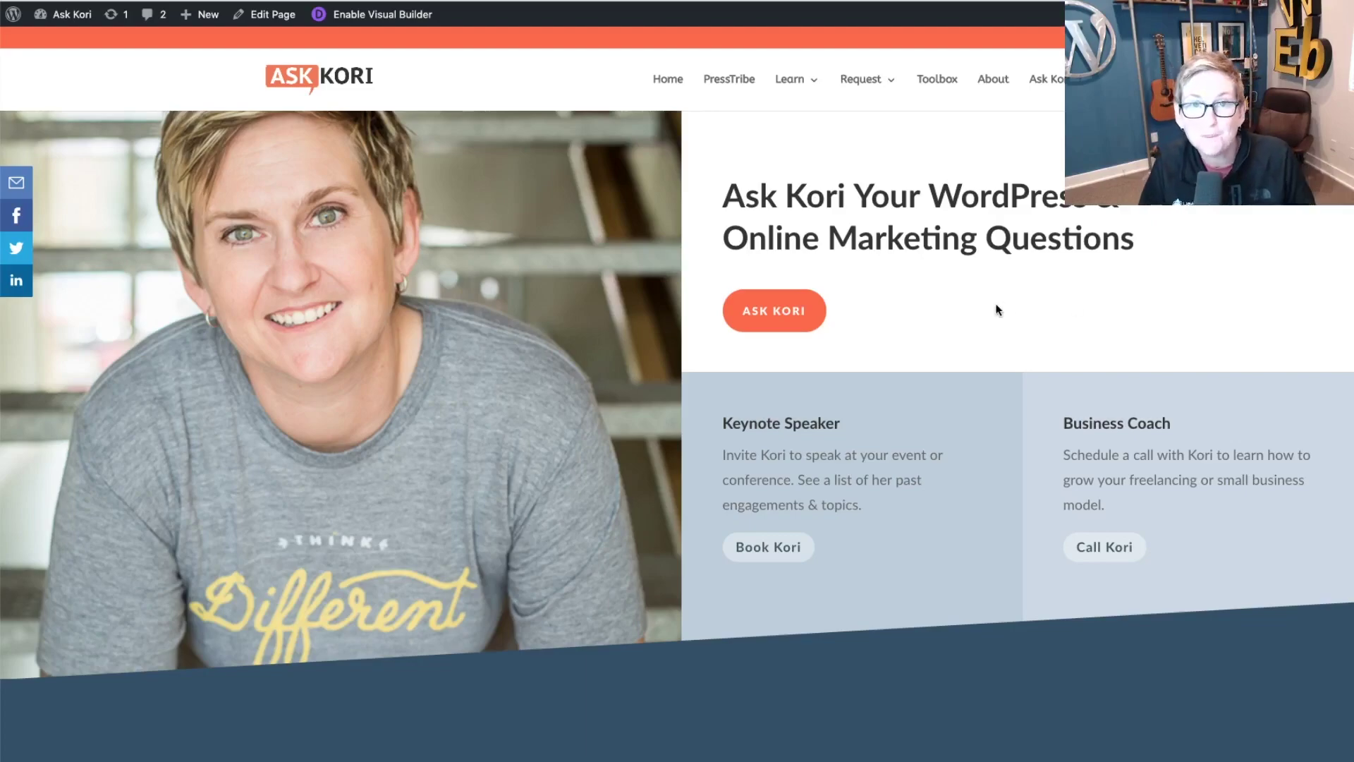
scroll(995, 310, "down", 3)
scroll(995, 309, "down", 3)
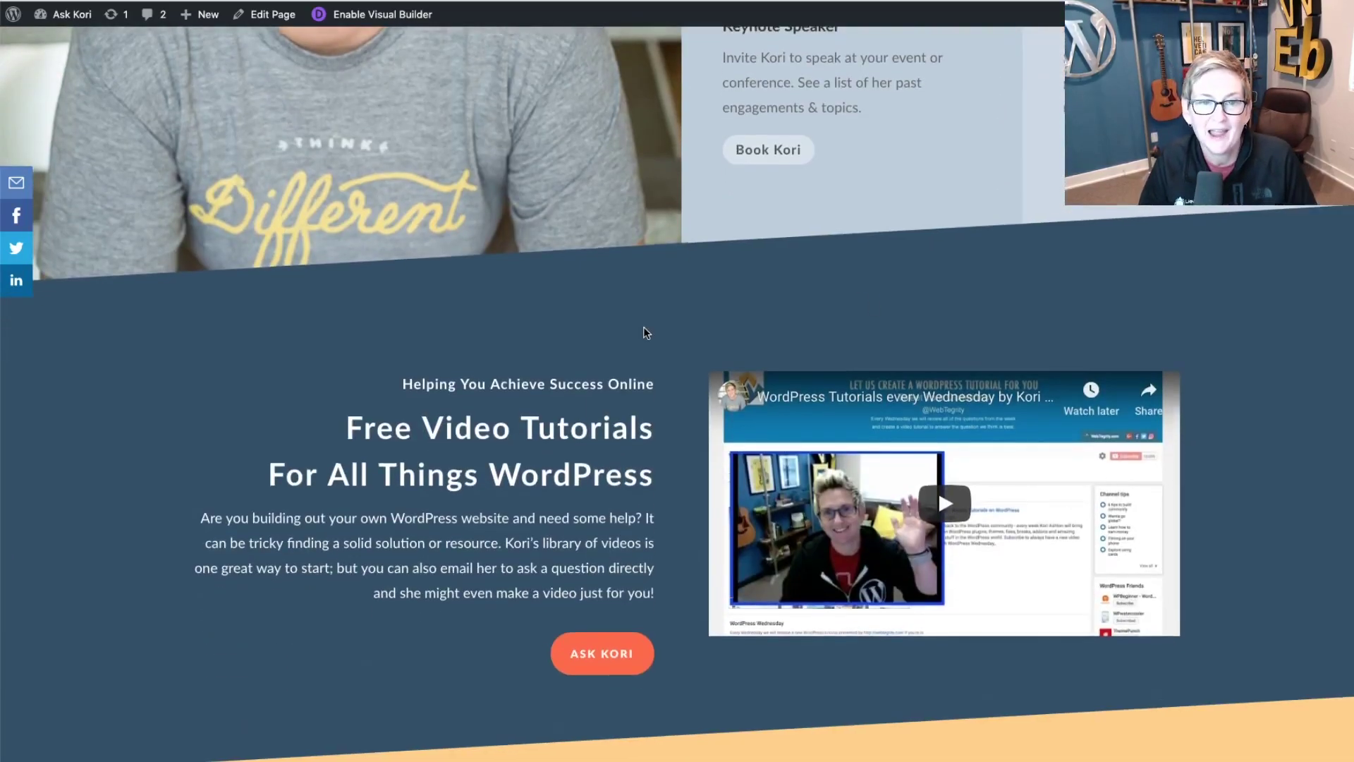
scroll(626, 332, "down", 2)
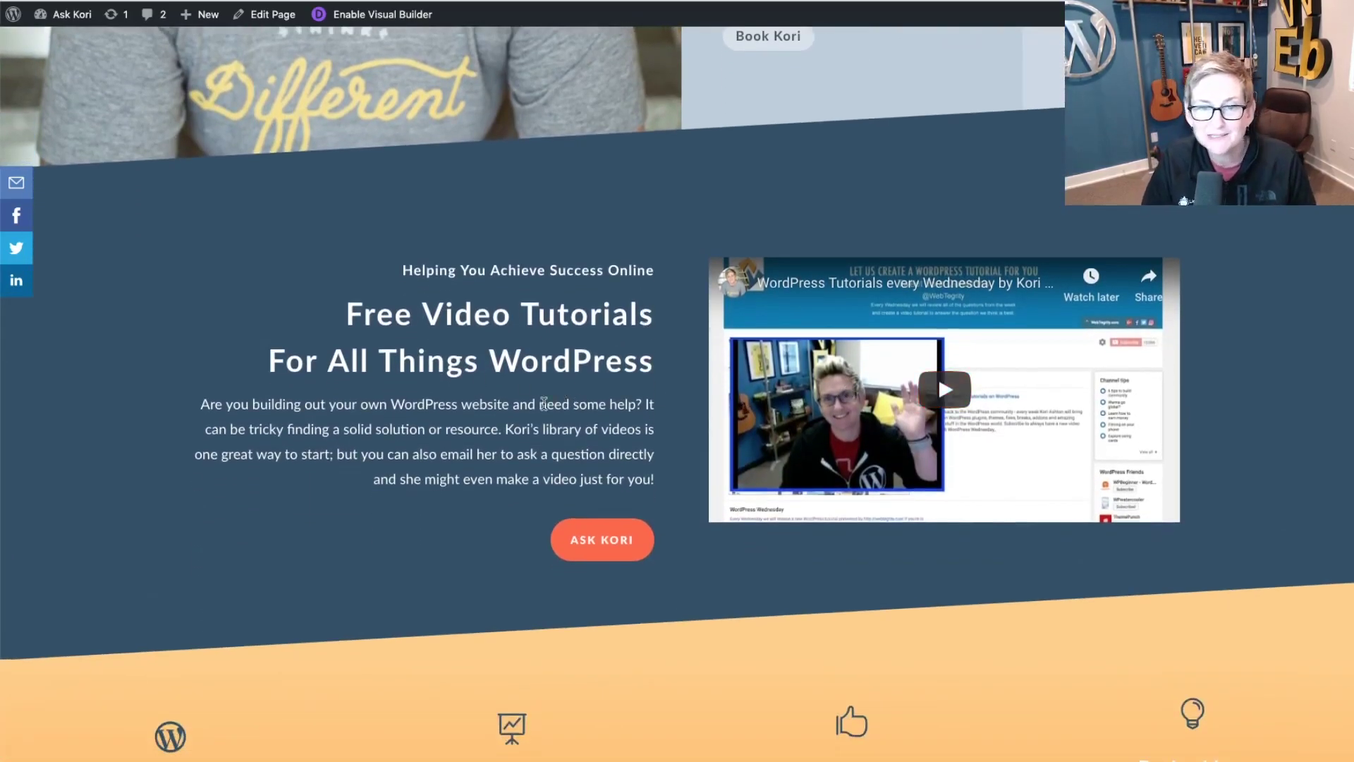
scroll(576, 402, "down", 5)
scroll(542, 402, "down", 2)
scroll(543, 402, "down", 2)
scroll(542, 402, "down", 2)
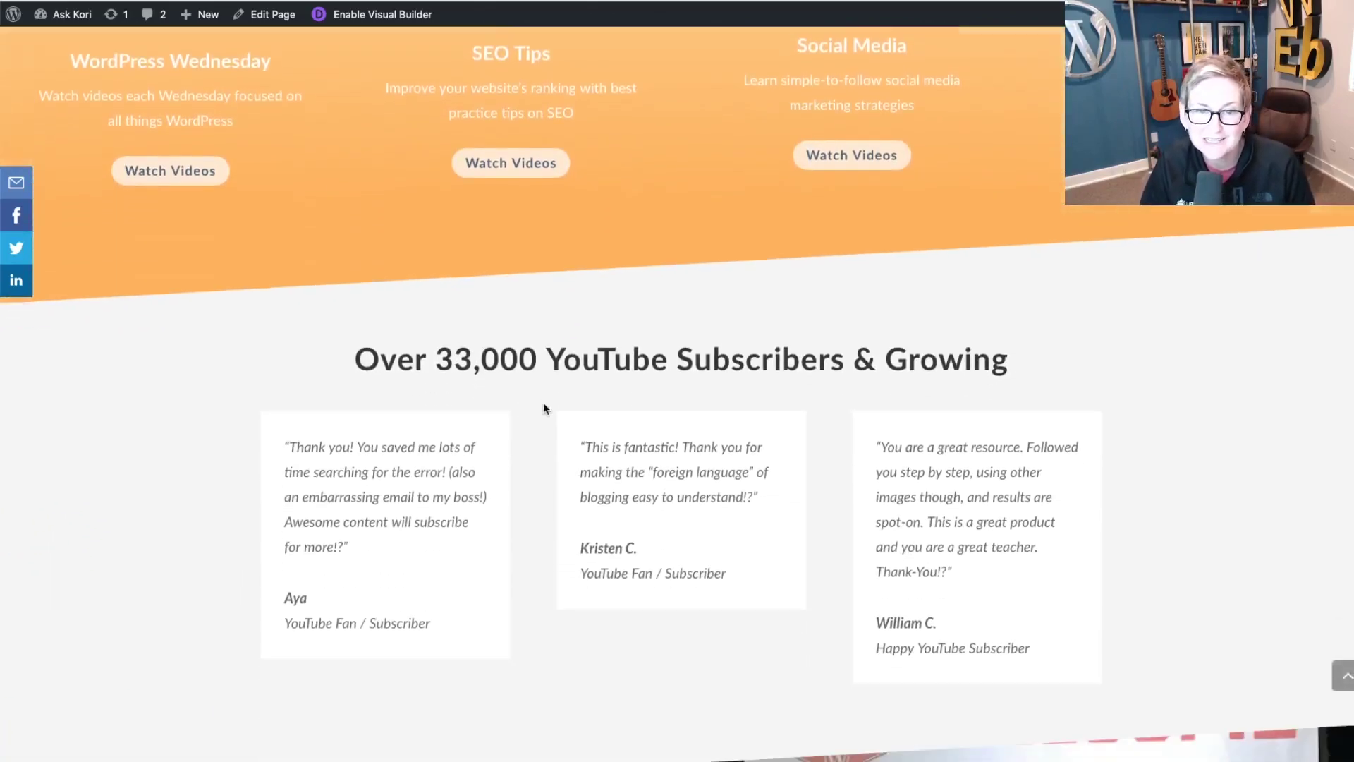
scroll(542, 402, "down", 2)
scroll(543, 403, "down", 2)
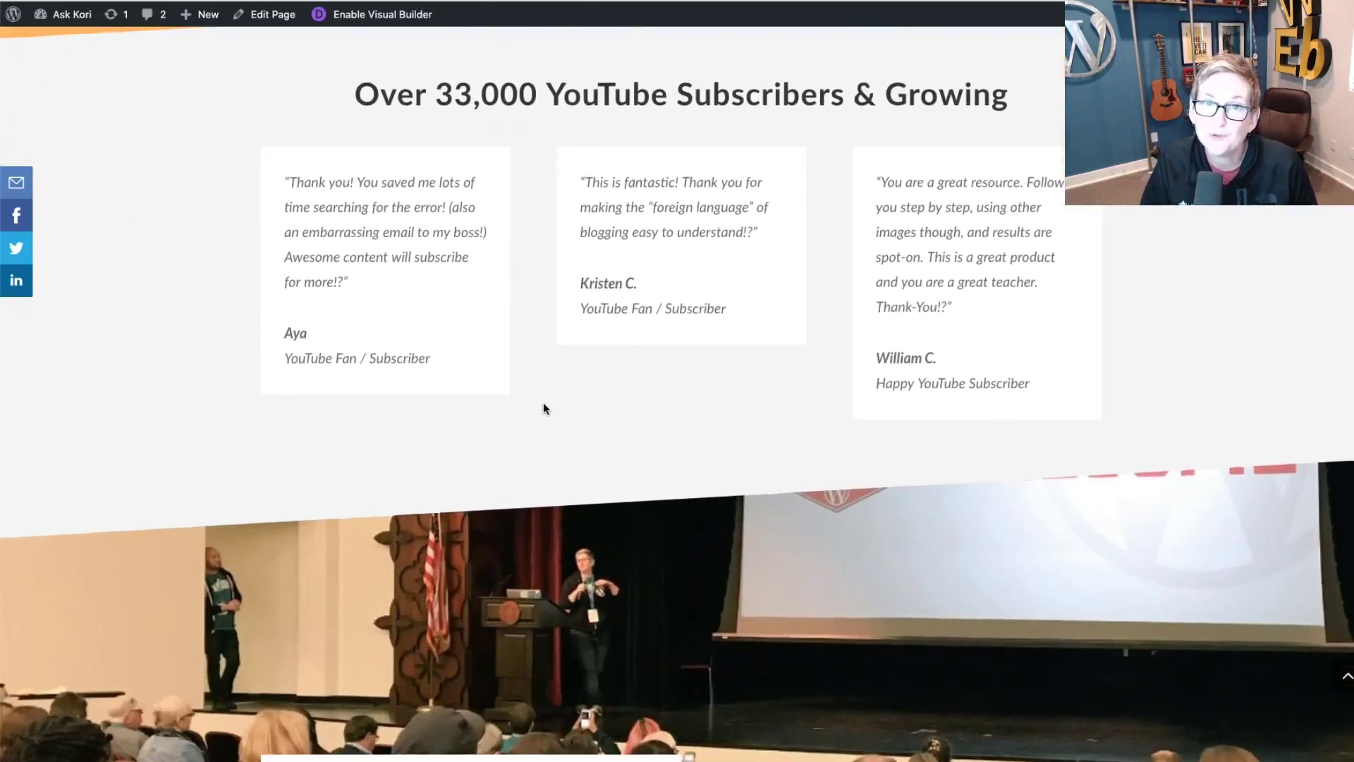
scroll(543, 403, "down", 4)
scroll(543, 402, "down", 3)
scroll(543, 402, "down", 2)
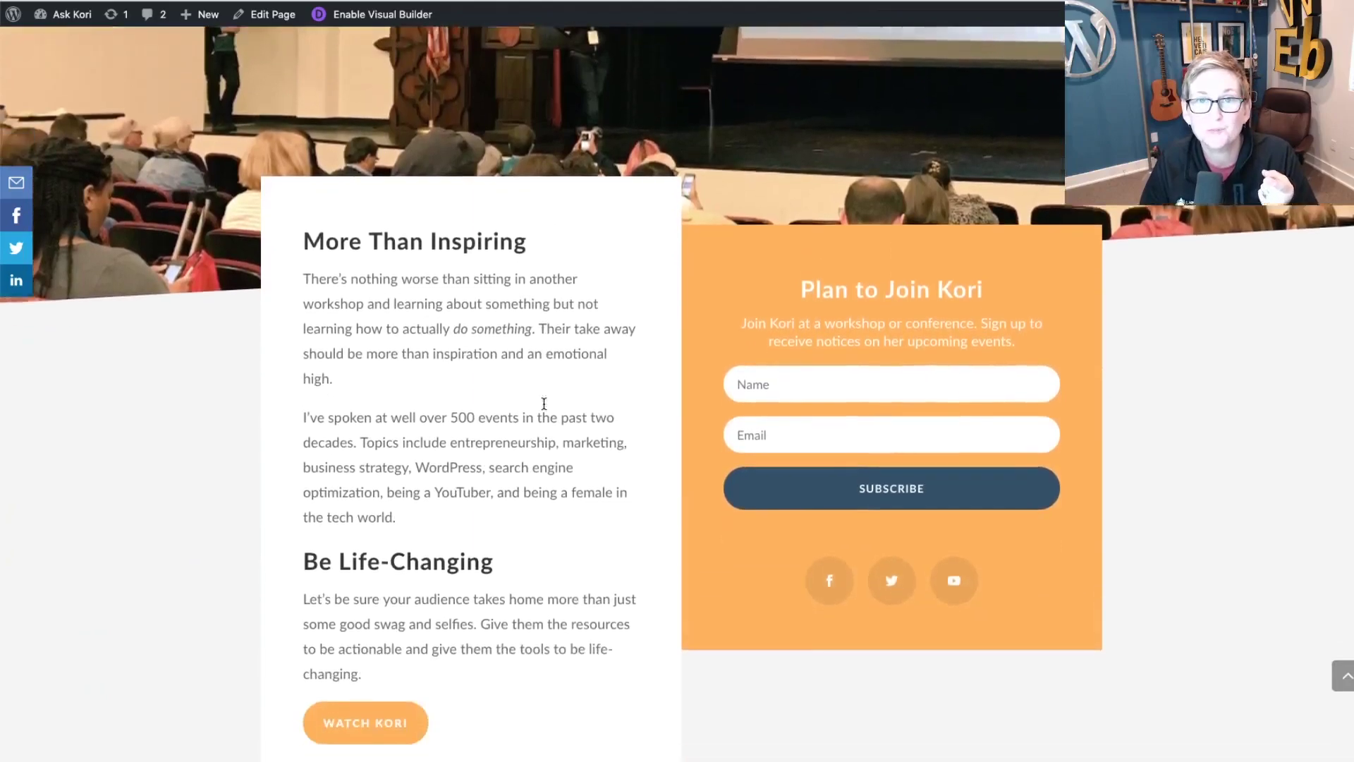
scroll(543, 402, "down", 2)
scroll(543, 408, "down", 4)
scroll(462, 414, "down", 1)
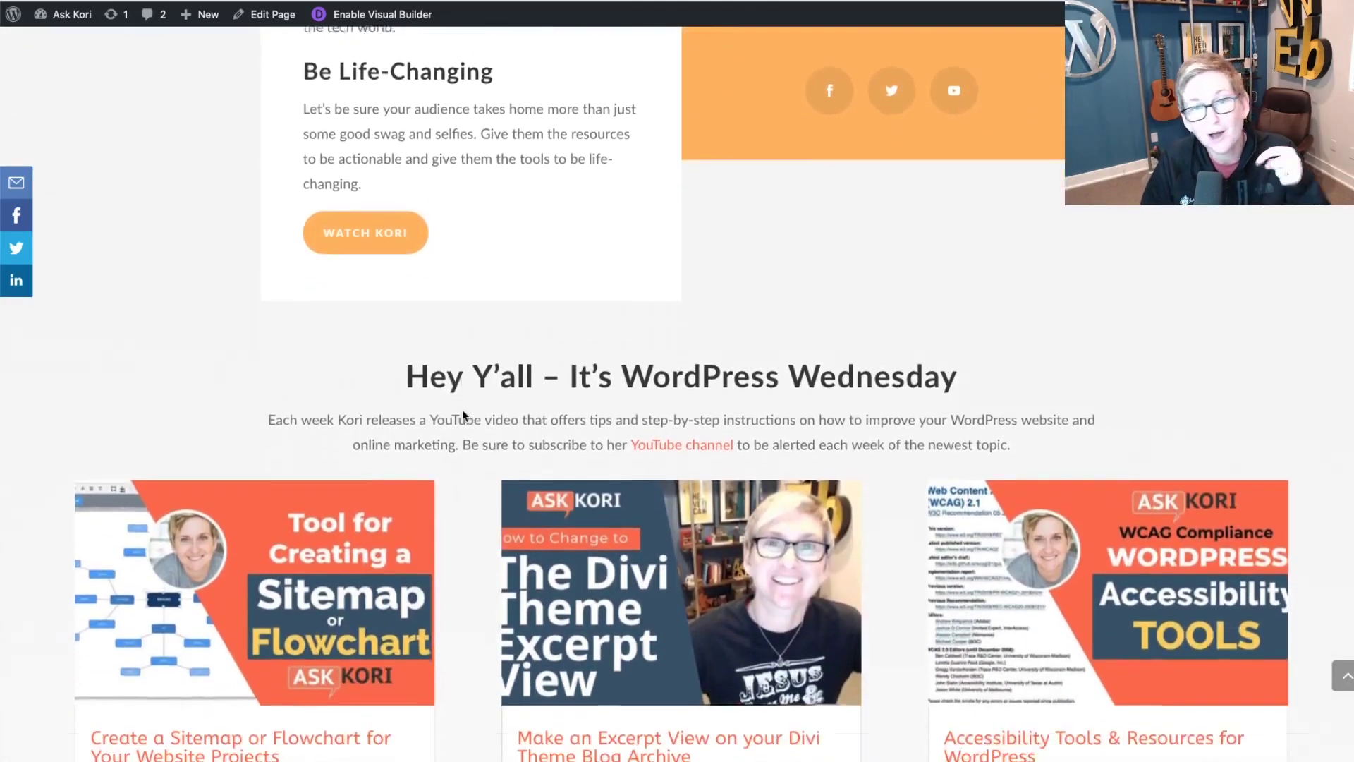
scroll(462, 415, "down", 2)
scroll(462, 415, "down", 3)
scroll(463, 416, "down", 1)
scroll(462, 416, "down", 3)
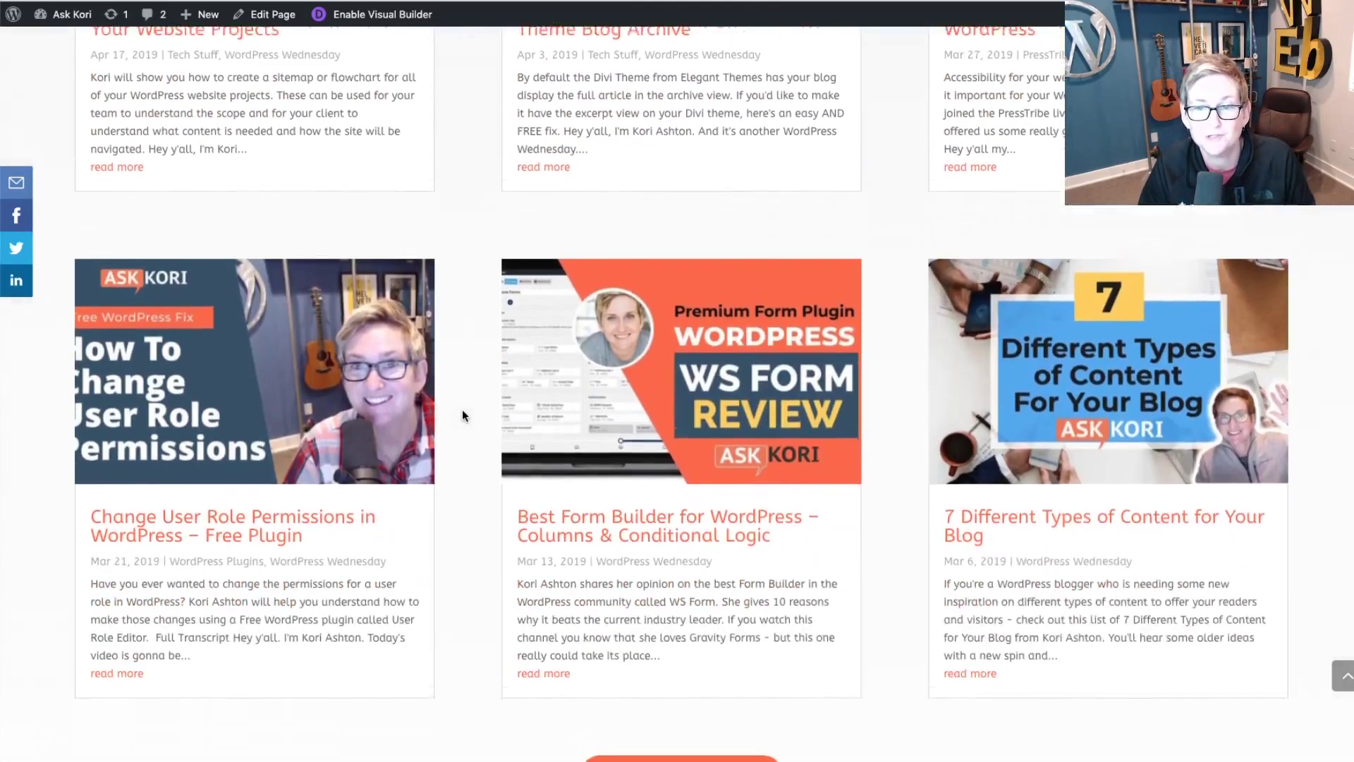
scroll(462, 414, "down", 2)
scroll(463, 416, "down", 4)
scroll(463, 415, "down", 1)
scroll(462, 416, "down", 1)
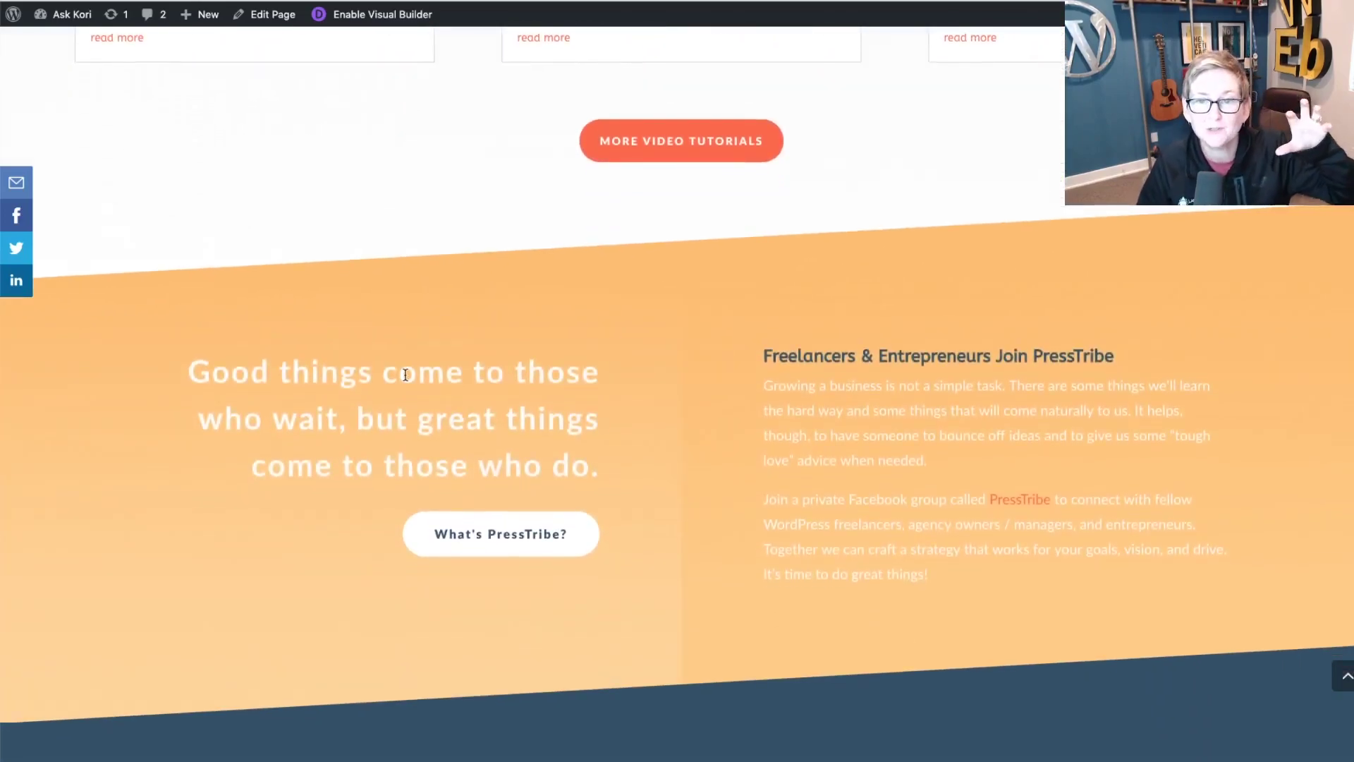
scroll(404, 374, "down", 1)
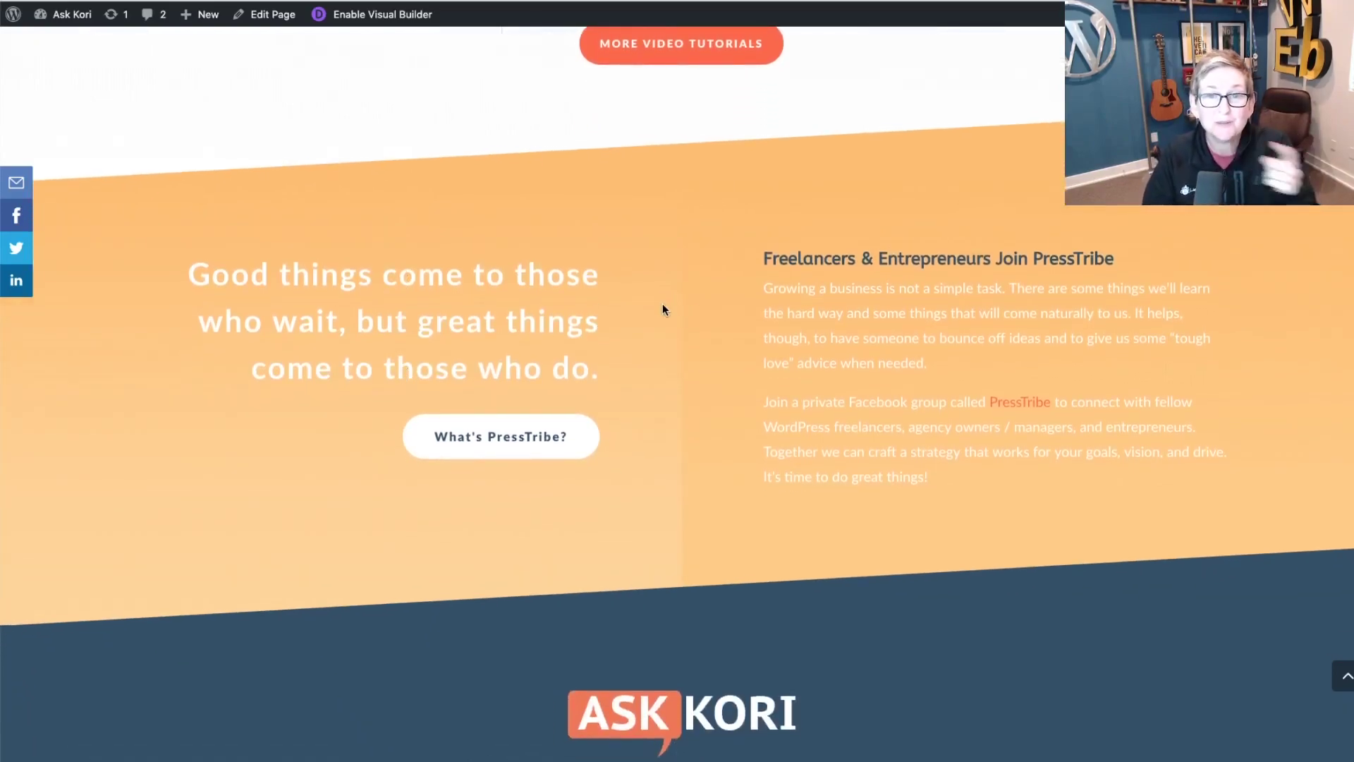
scroll(630, 346, "down", 3)
scroll(632, 346, "up", 1)
scroll(630, 345, "up", 2)
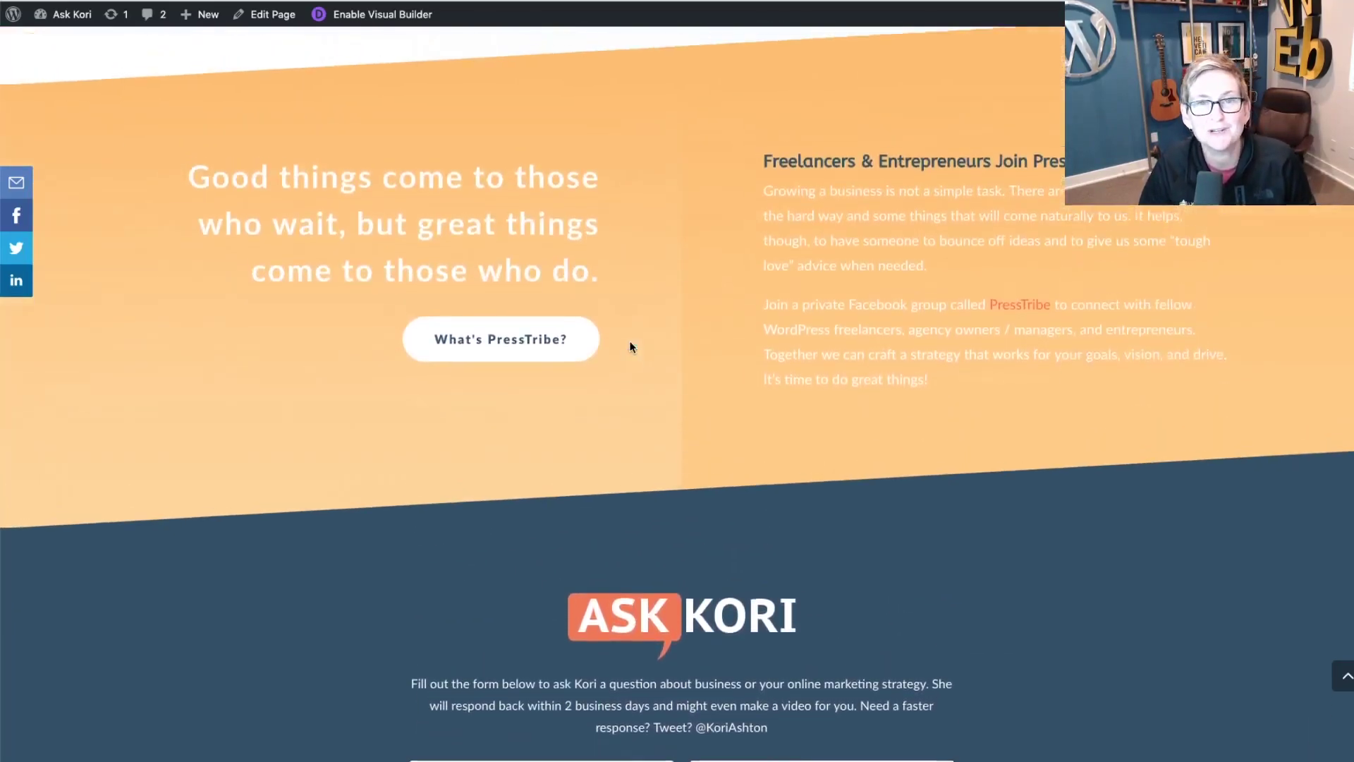
scroll(630, 346, "up", 1)
scroll(630, 346, "up", 5)
scroll(630, 346, "up", 5)
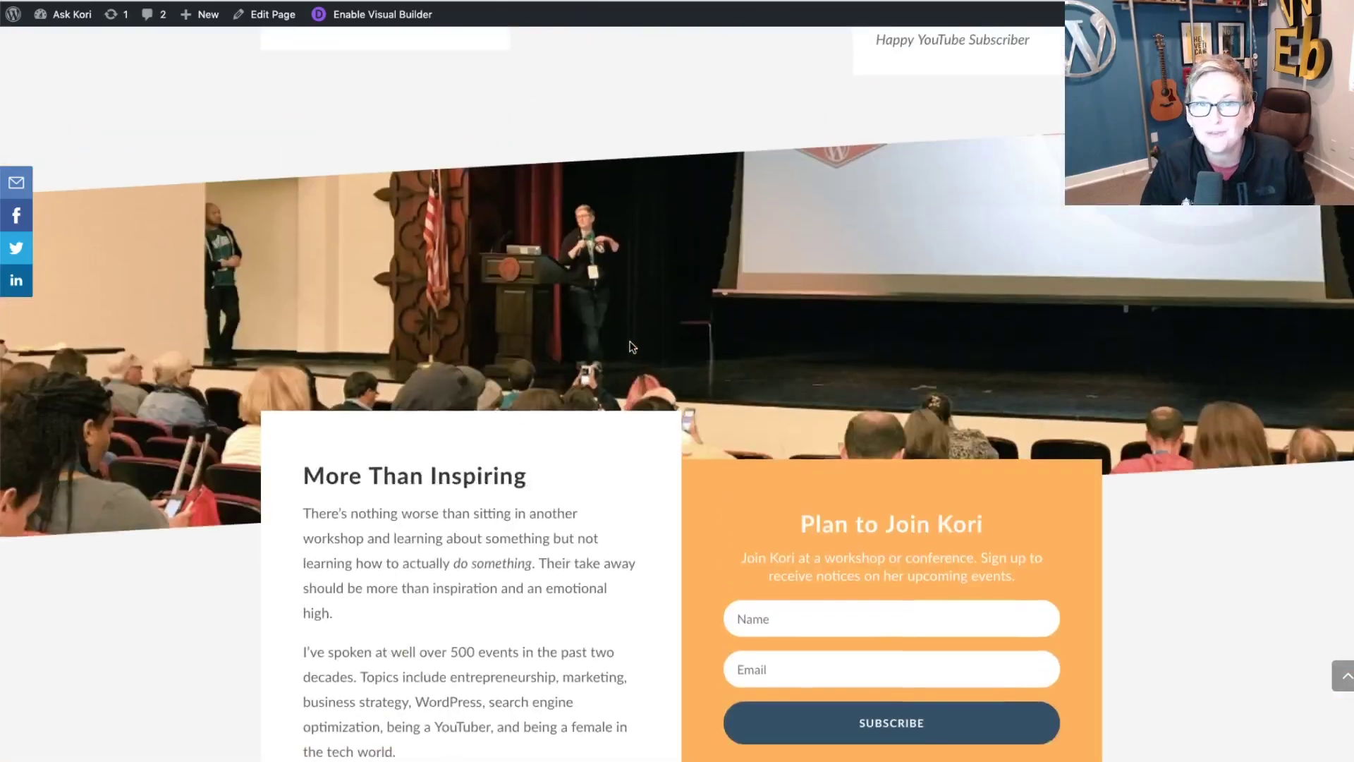
scroll(629, 347, "up", 5)
scroll(630, 347, "up", 3)
scroll(629, 347, "up", 2)
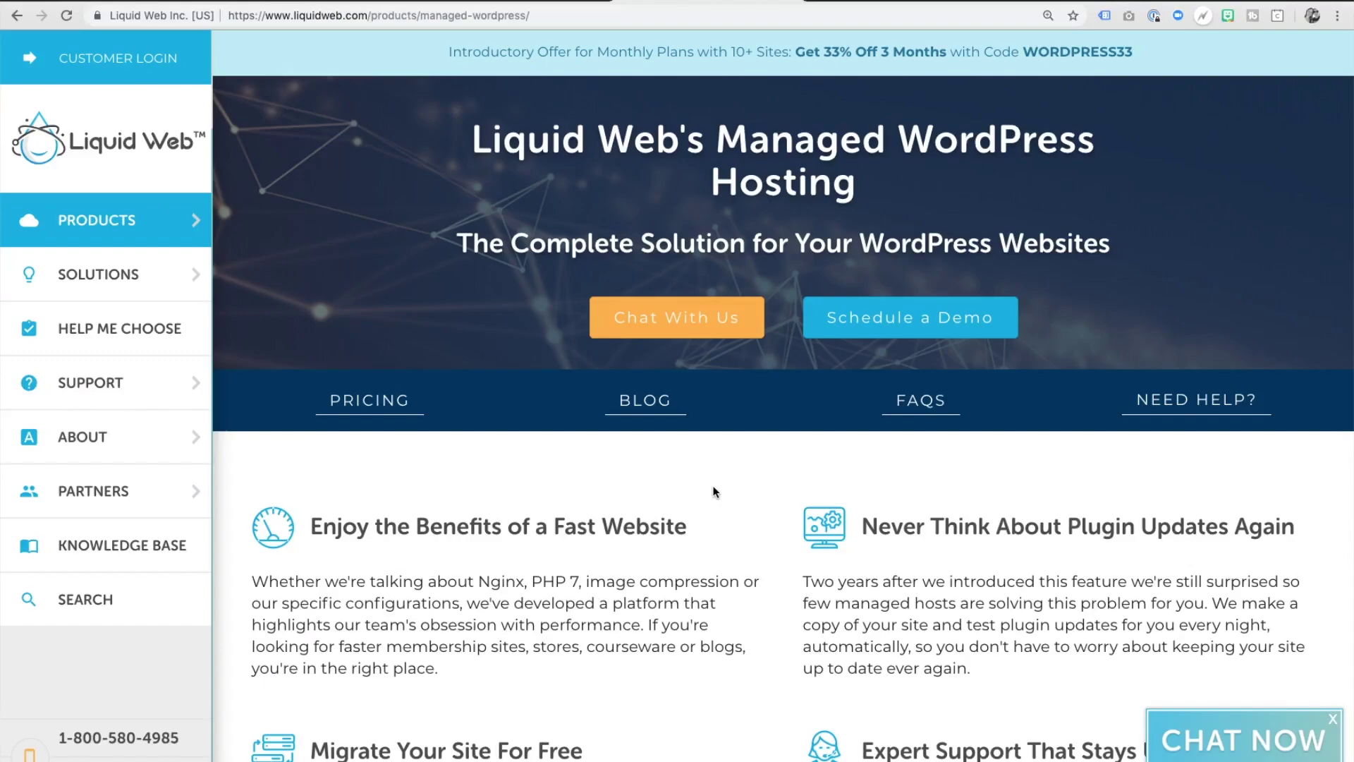
scroll(706, 479, "down", 1)
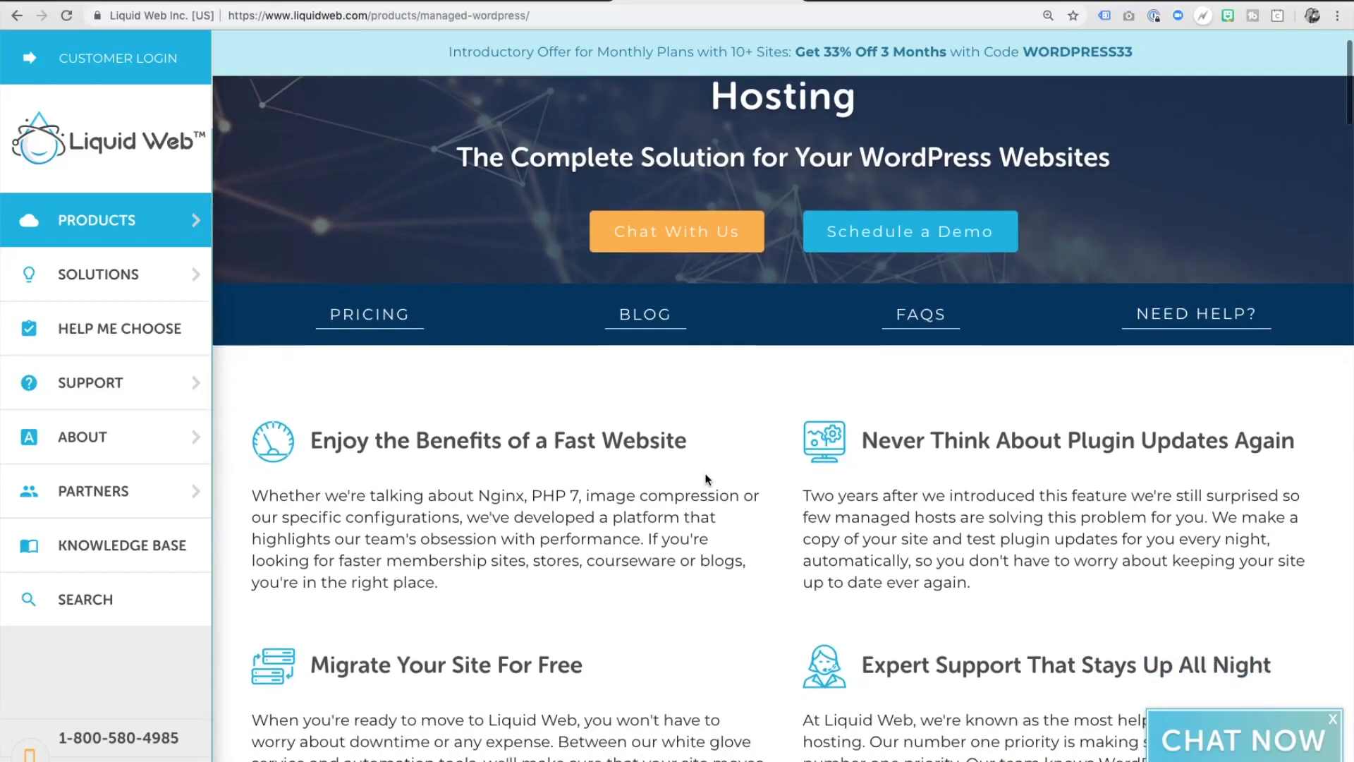
scroll(705, 479, "down", 1)
scroll(706, 479, "down", 1)
scroll(705, 479, "down", 1)
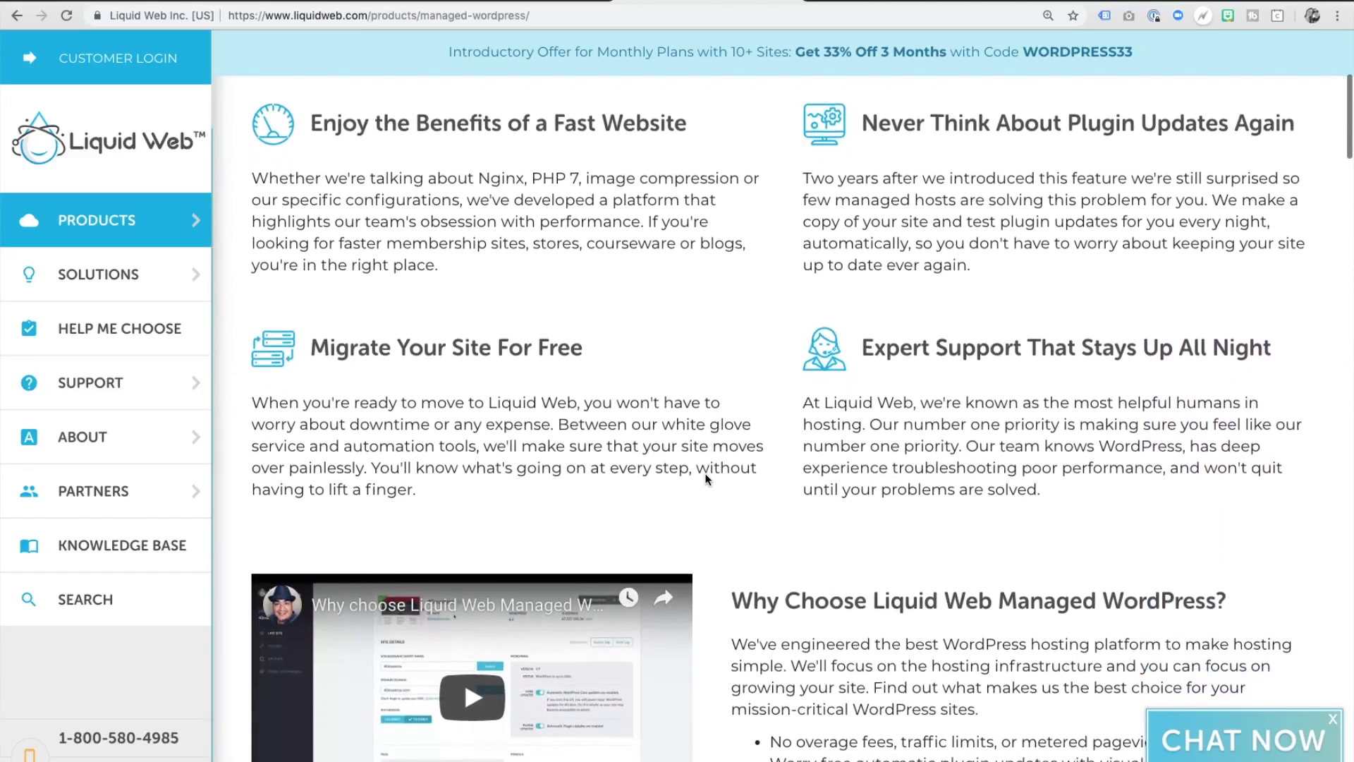
scroll(706, 480, "down", 2)
scroll(706, 479, "down", 1)
scroll(706, 480, "down", 2)
scroll(706, 480, "down", 1)
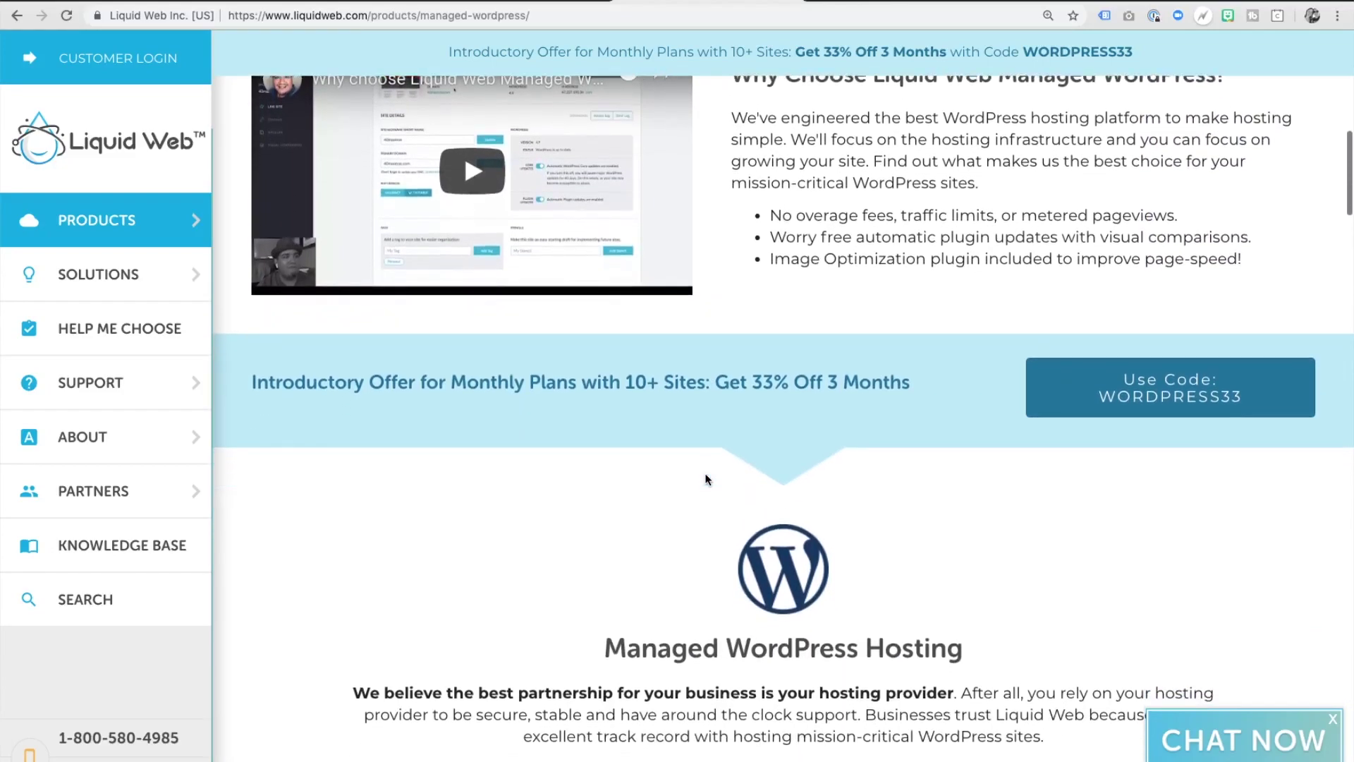
Highlight the 'Get 33% Off 3 Months' offer on Liquid Web's managed WordPress hosting page
left_click_drag(717, 381, 917, 377)
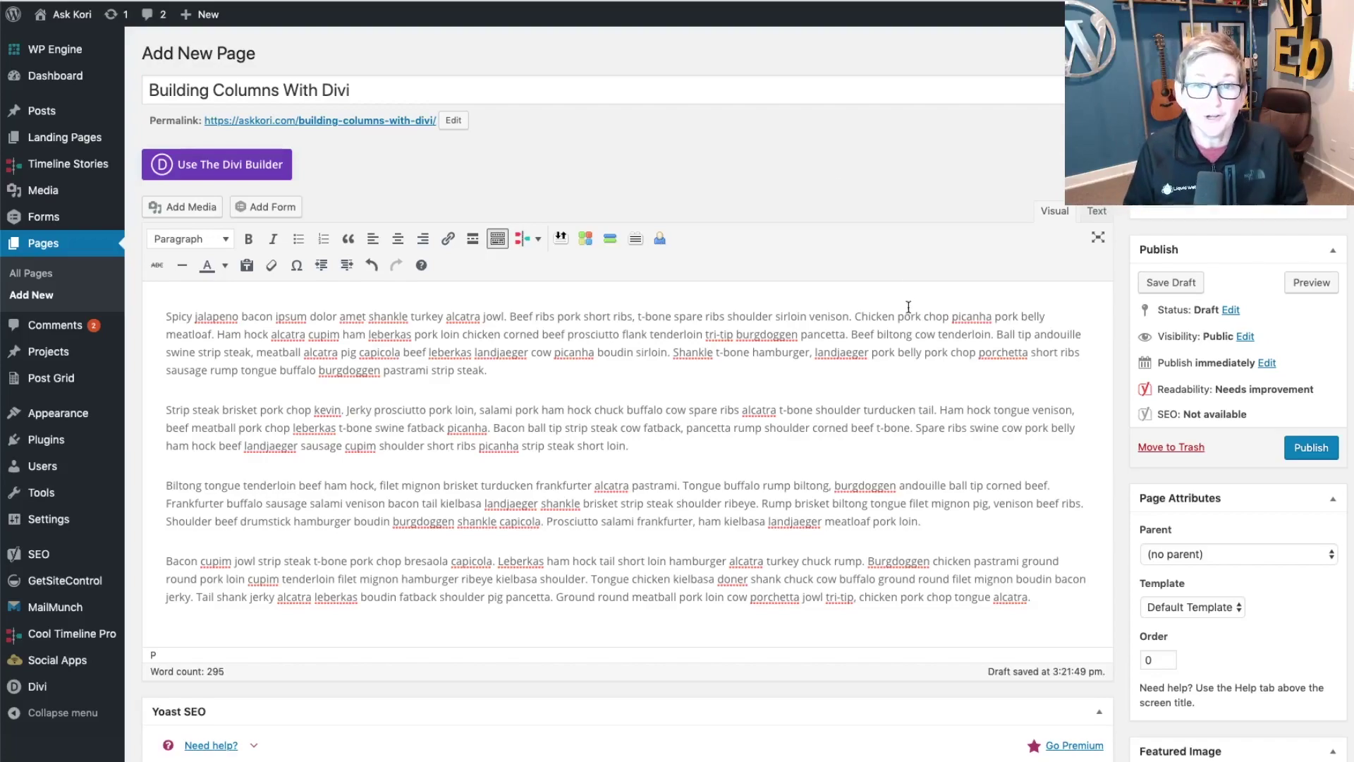
Check the draft's raw HTML, return to the Visual view, and open the media library
left_click(1097, 211)
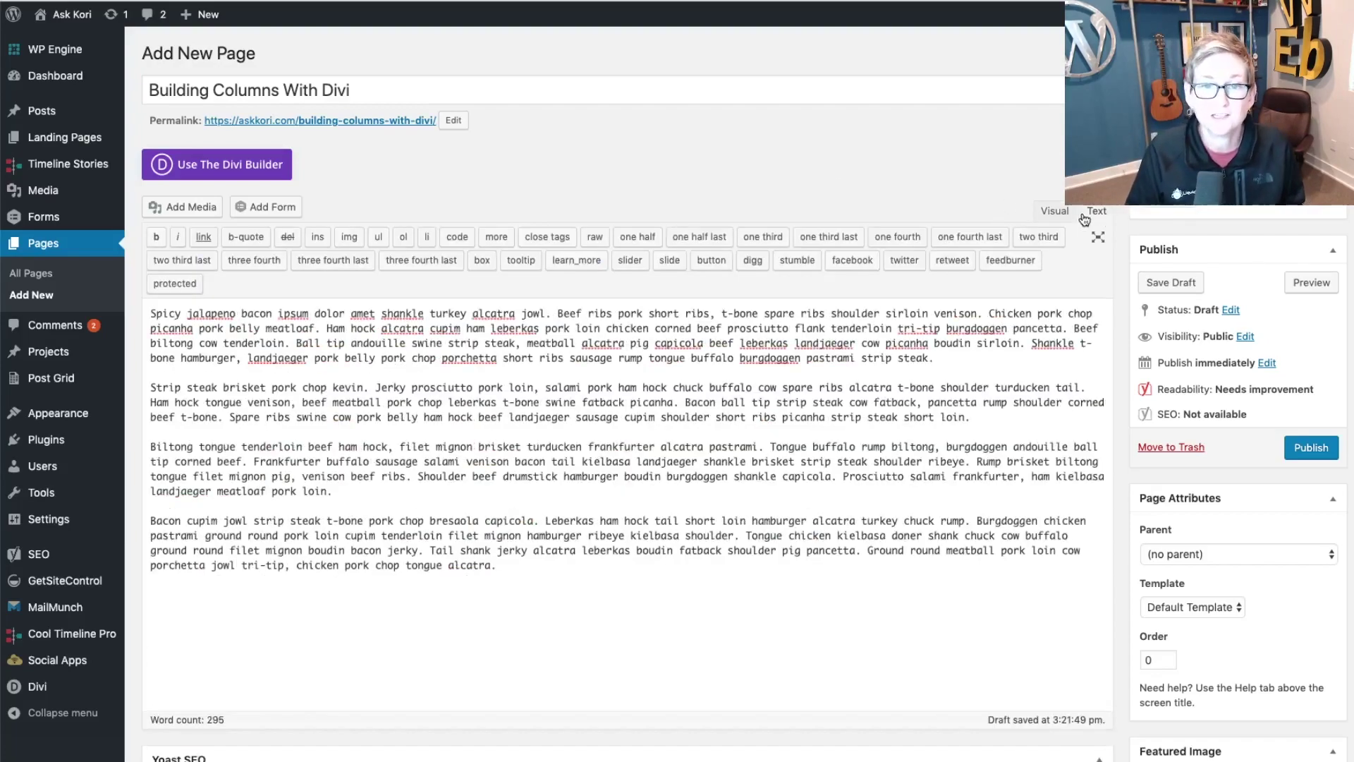
left_click(1056, 211)
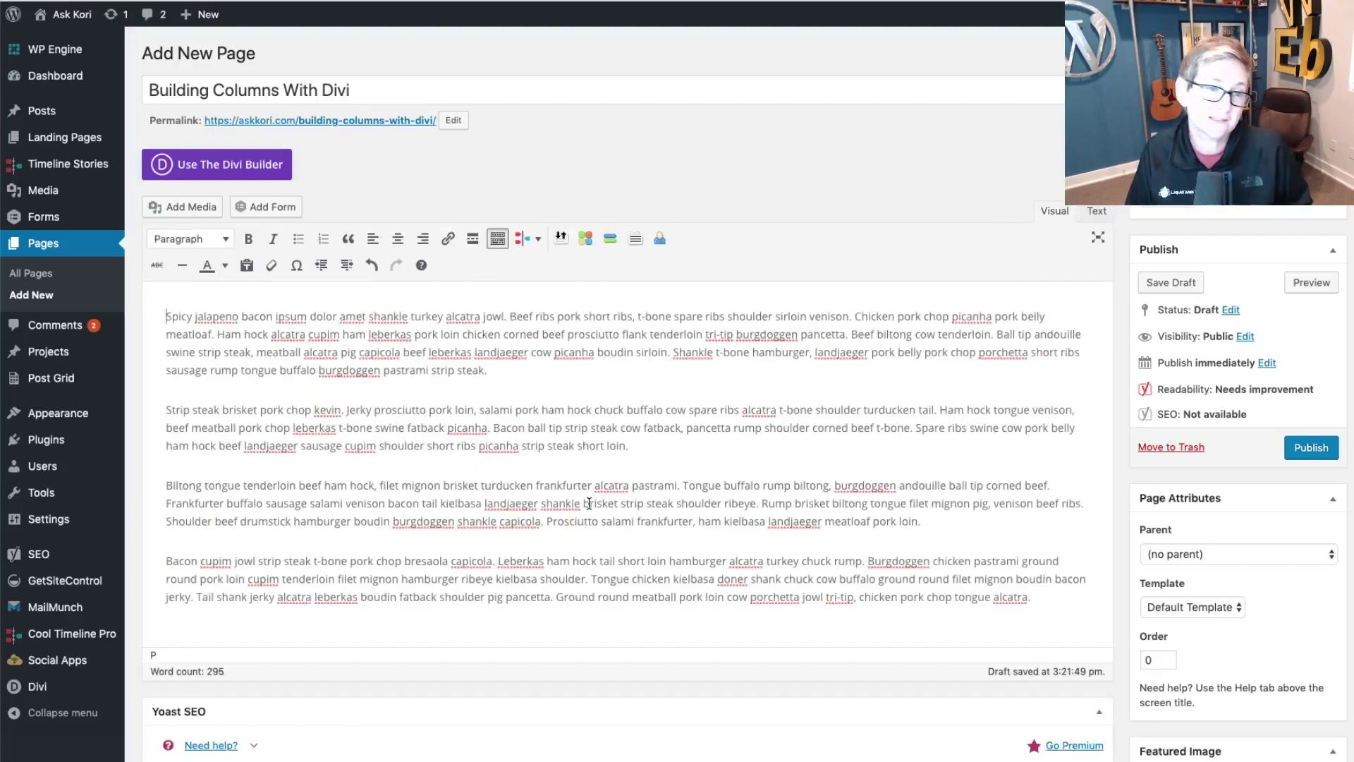
left_click(188, 206)
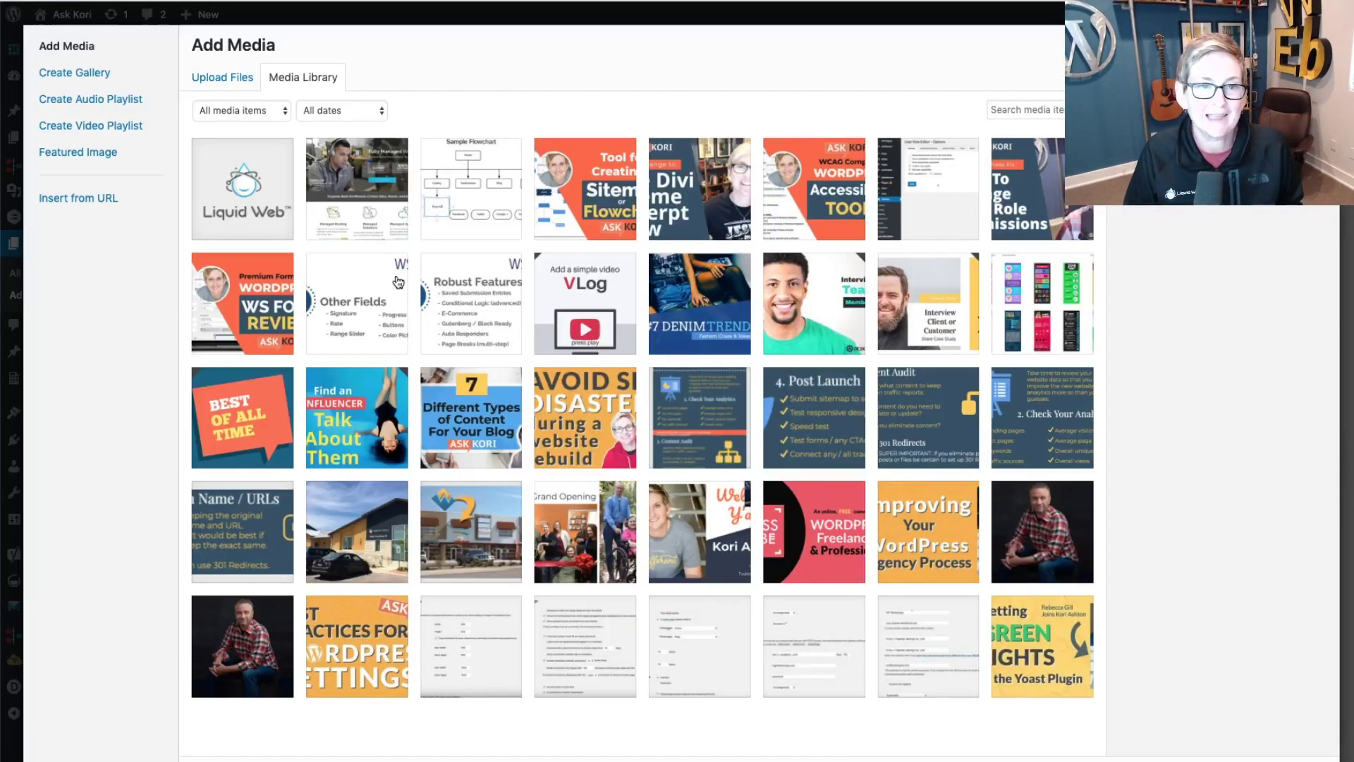
Insert the Best_WordPress_Hosting screenshot, shrink it to a text-wrapped thumbnail, and enable Divi Builder
left_click(357, 189)
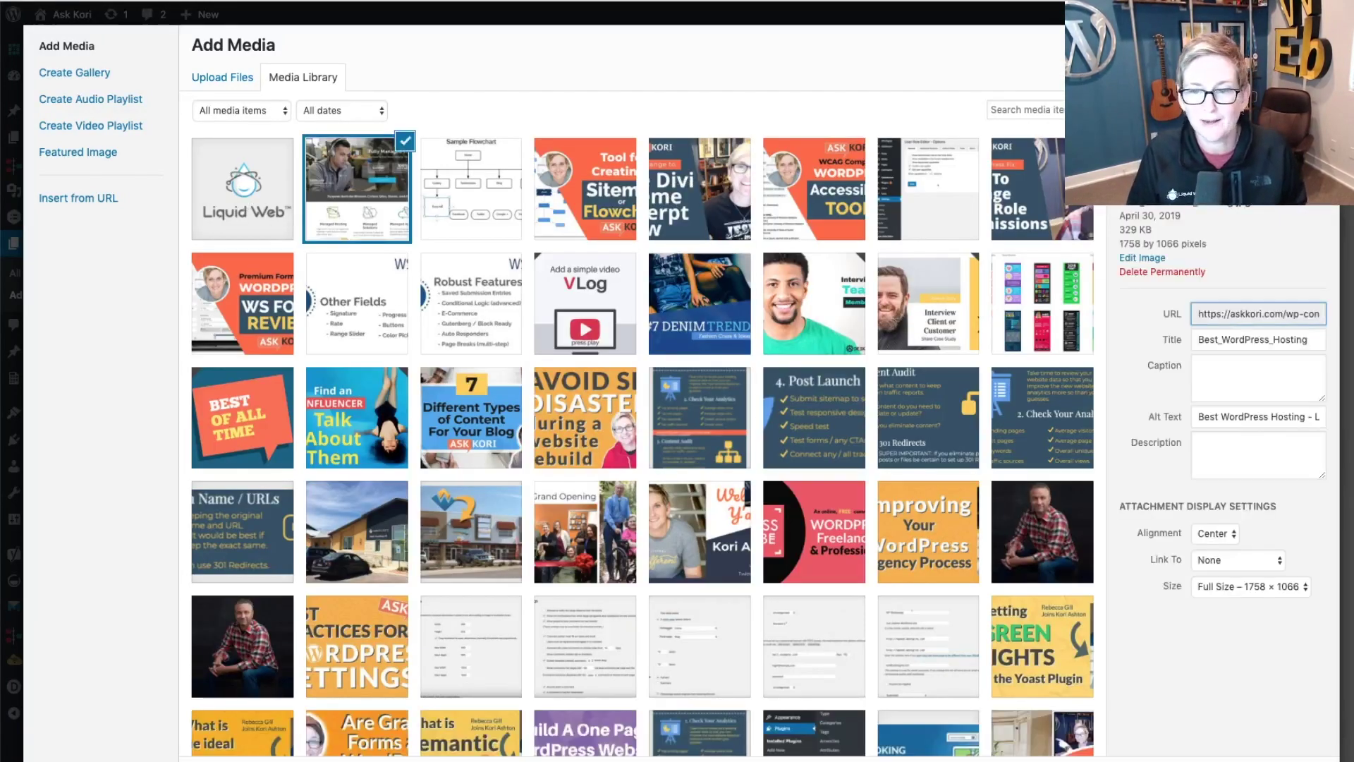
left_click(1214, 532)
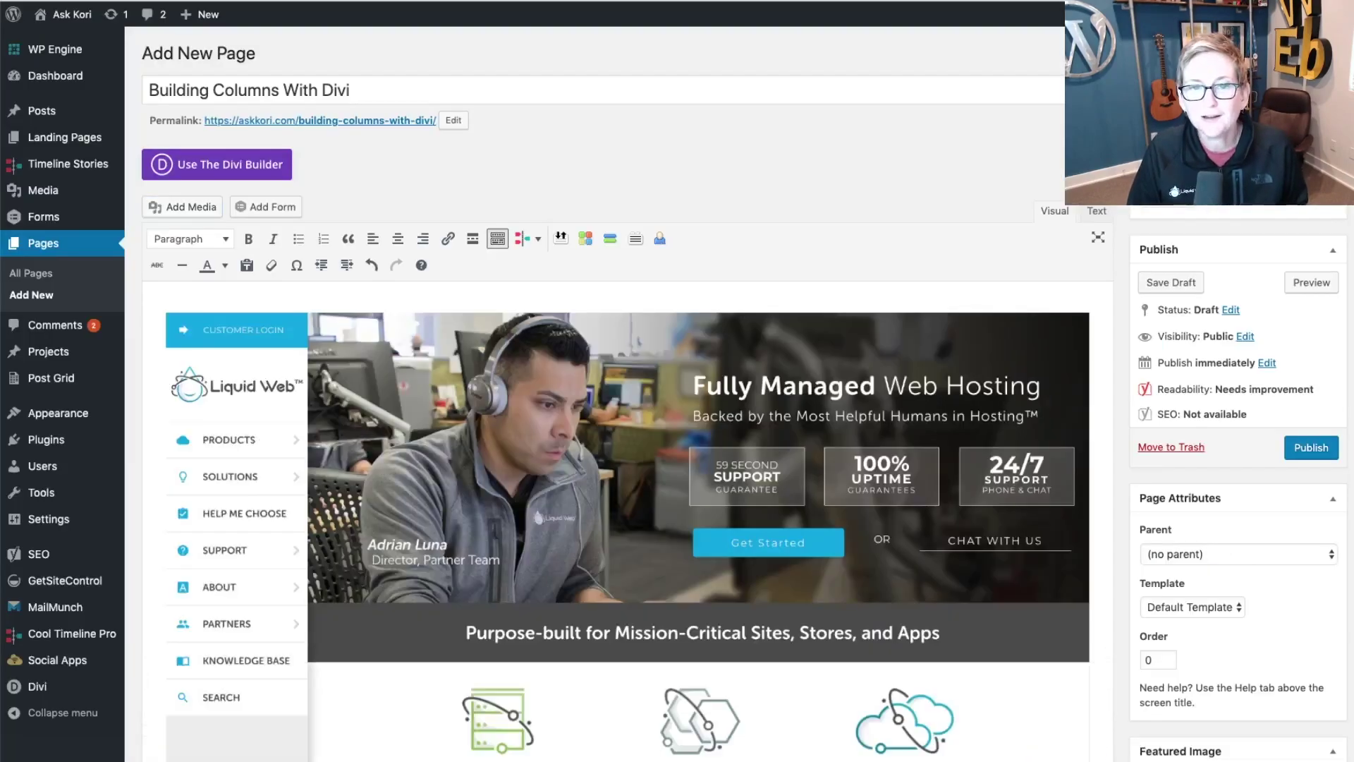
left_click(874, 515)
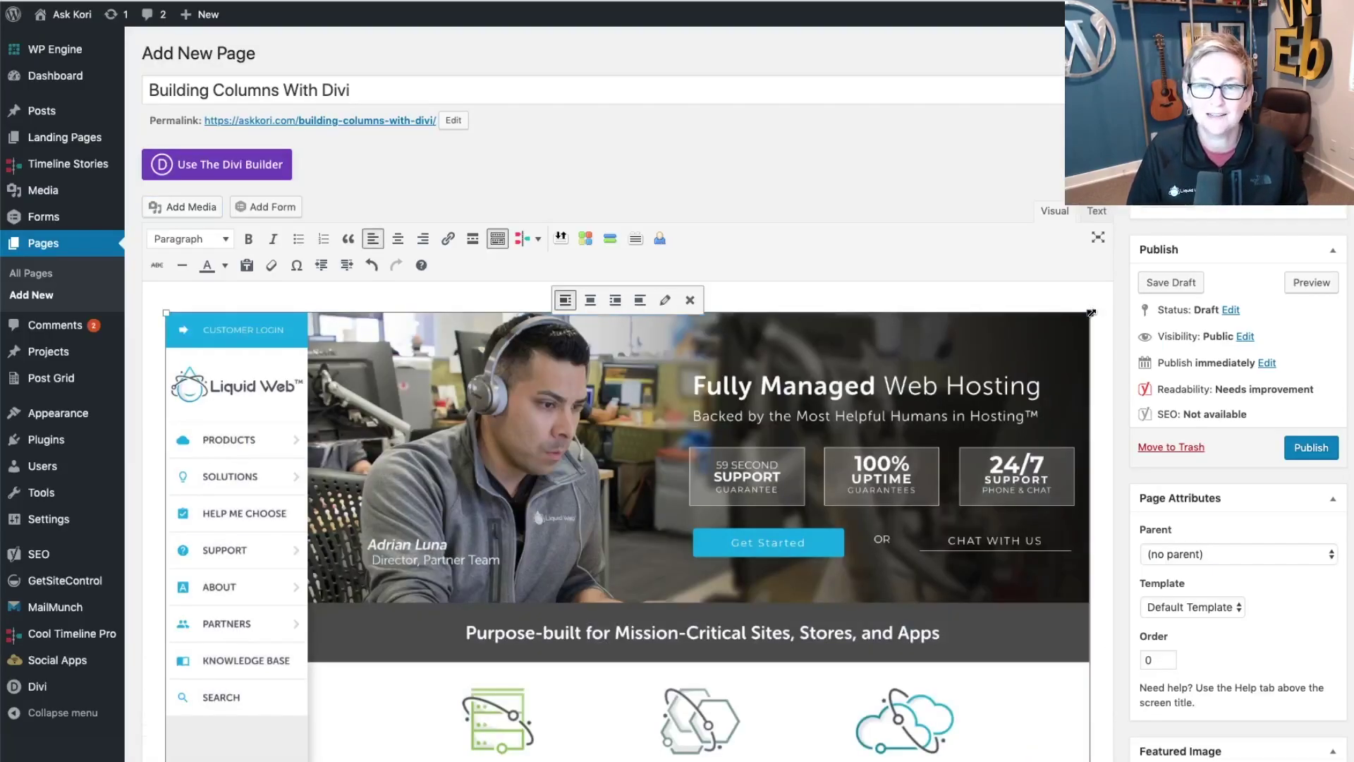
left_click_drag(1091, 313, 454, 545)
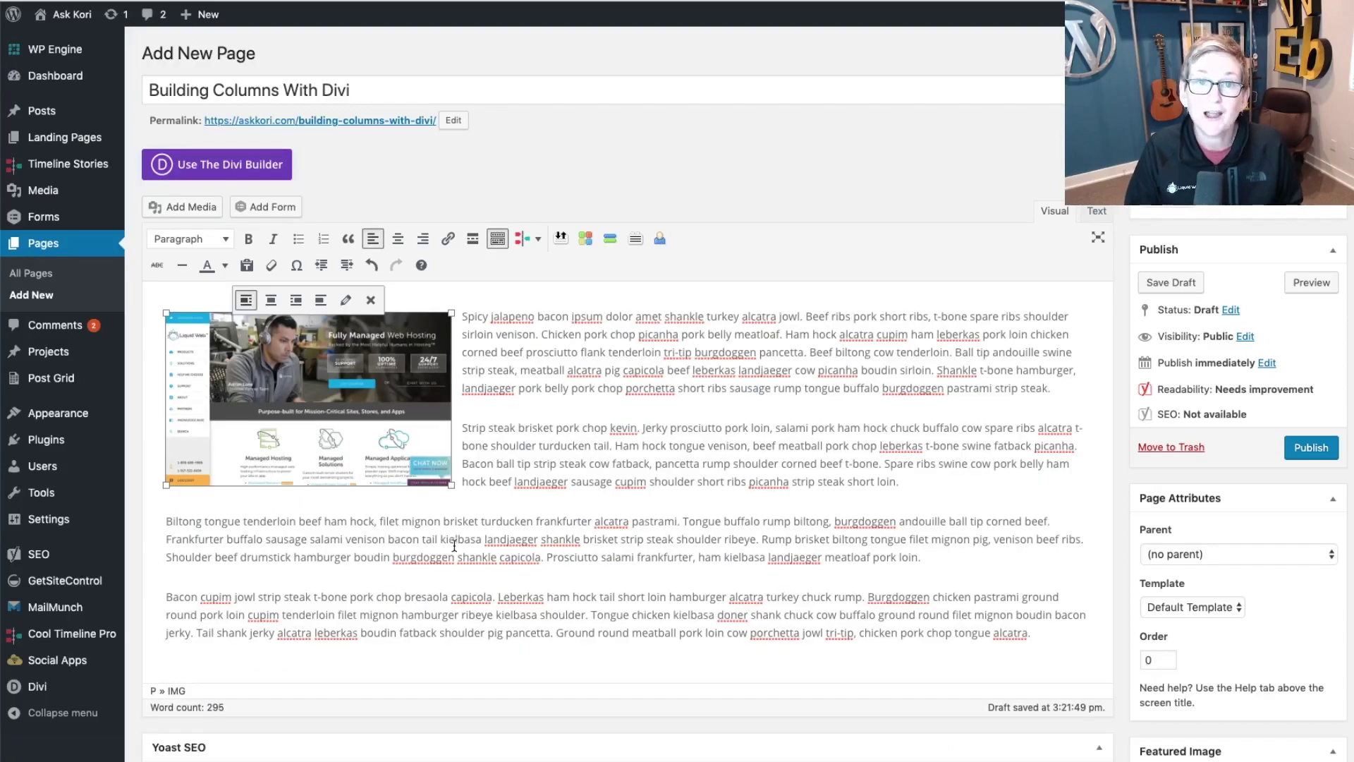
left_click(616, 463)
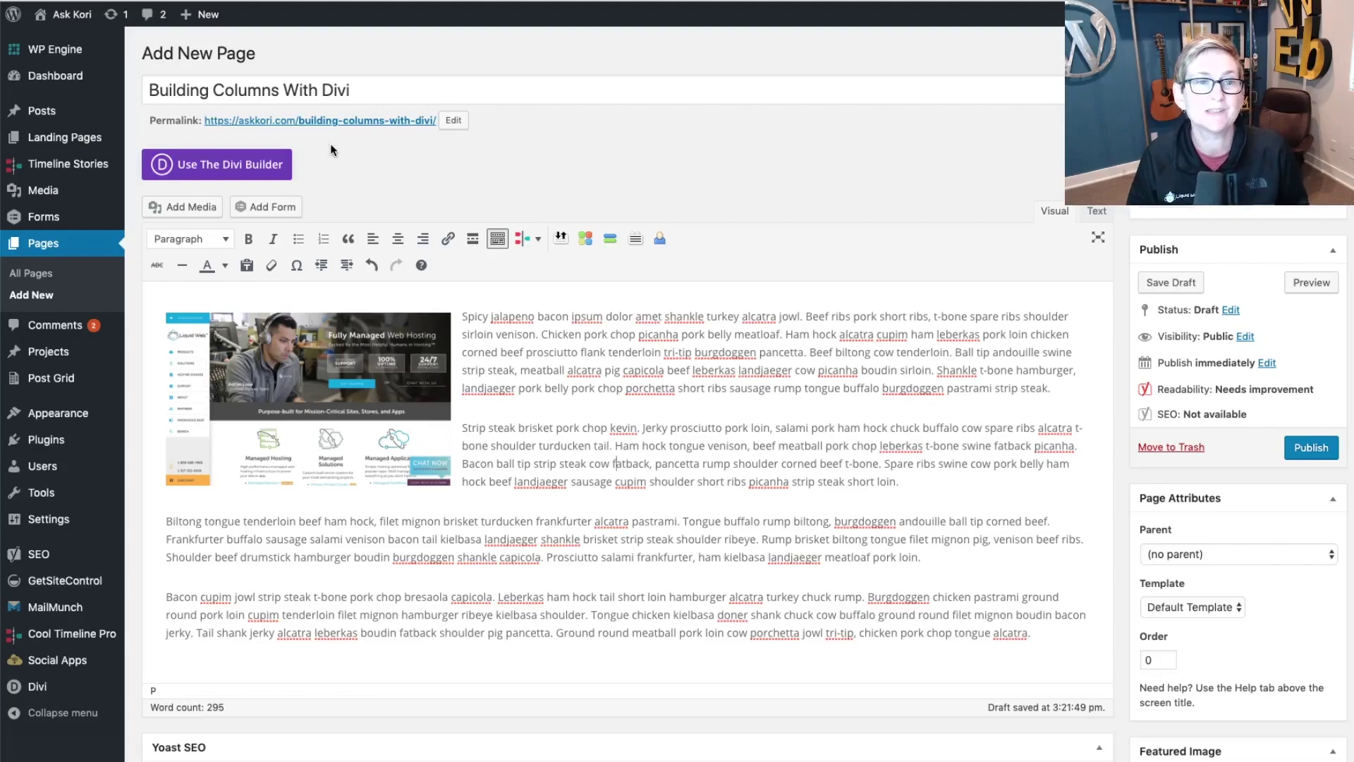
left_click(258, 169)
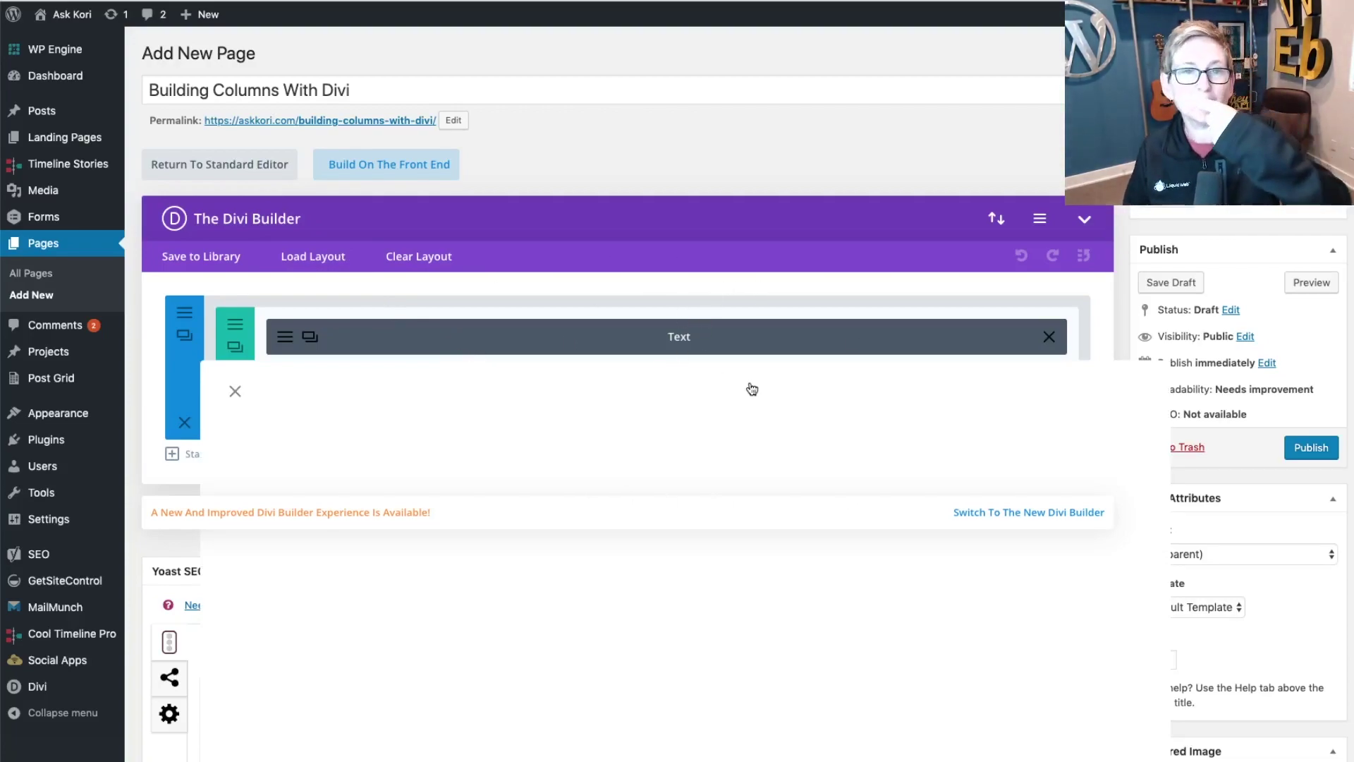
Launch the front-end visual builder and start building from the existing page content
left_click(409, 167)
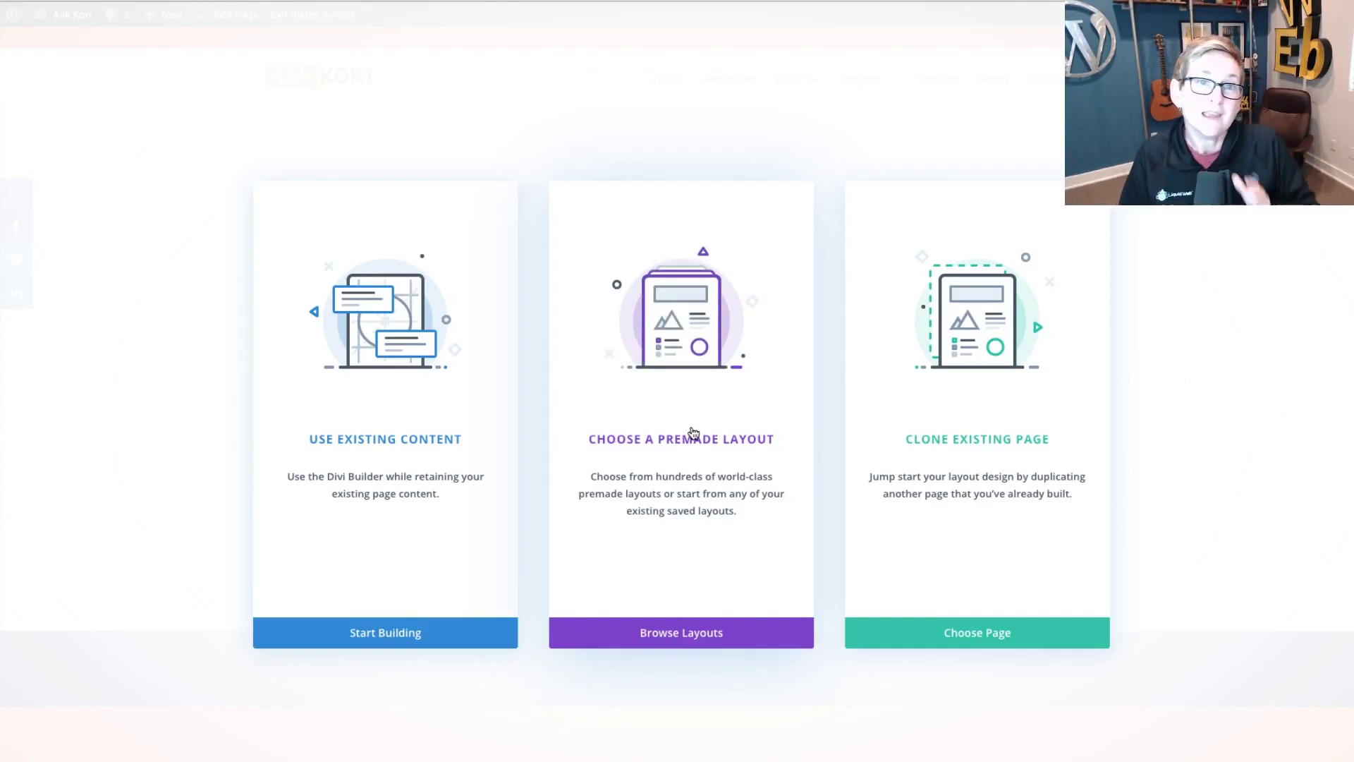
left_click(390, 635)
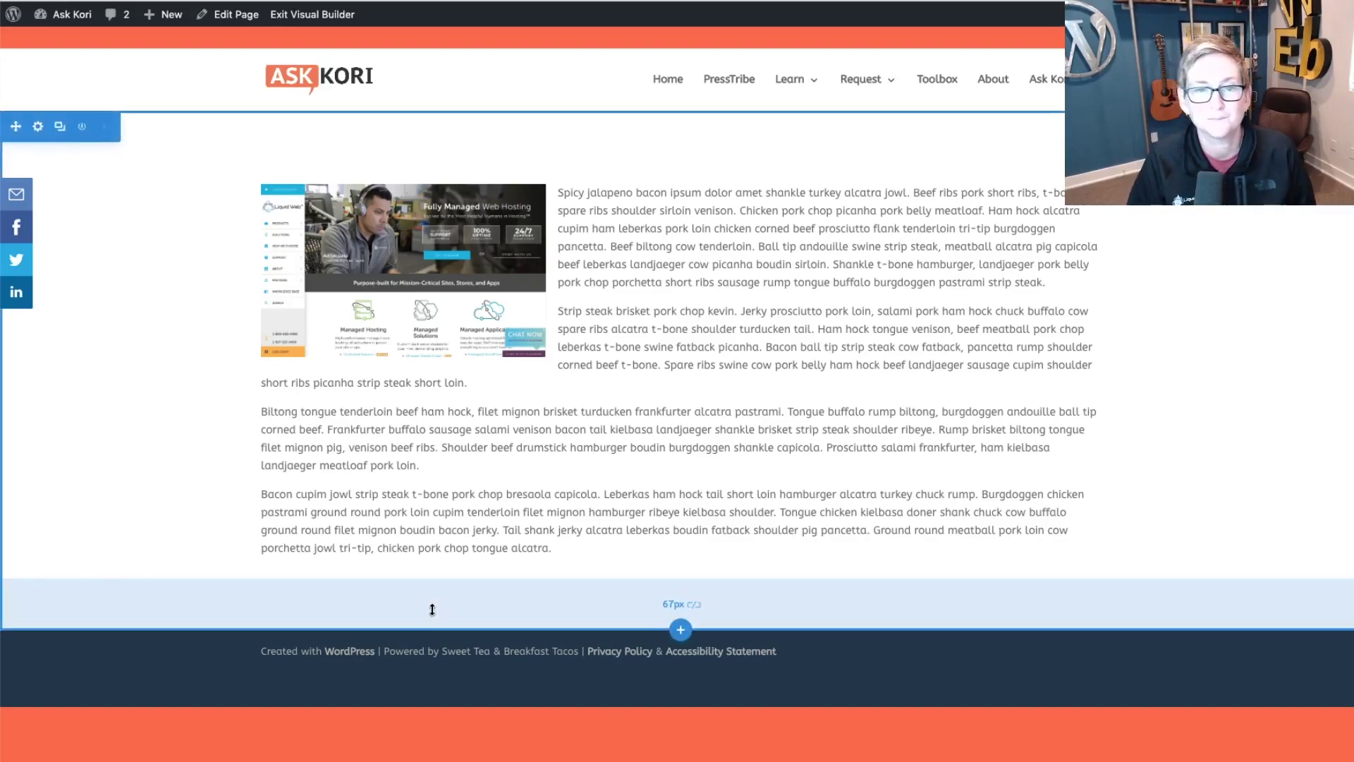
mouse_move(649, 243)
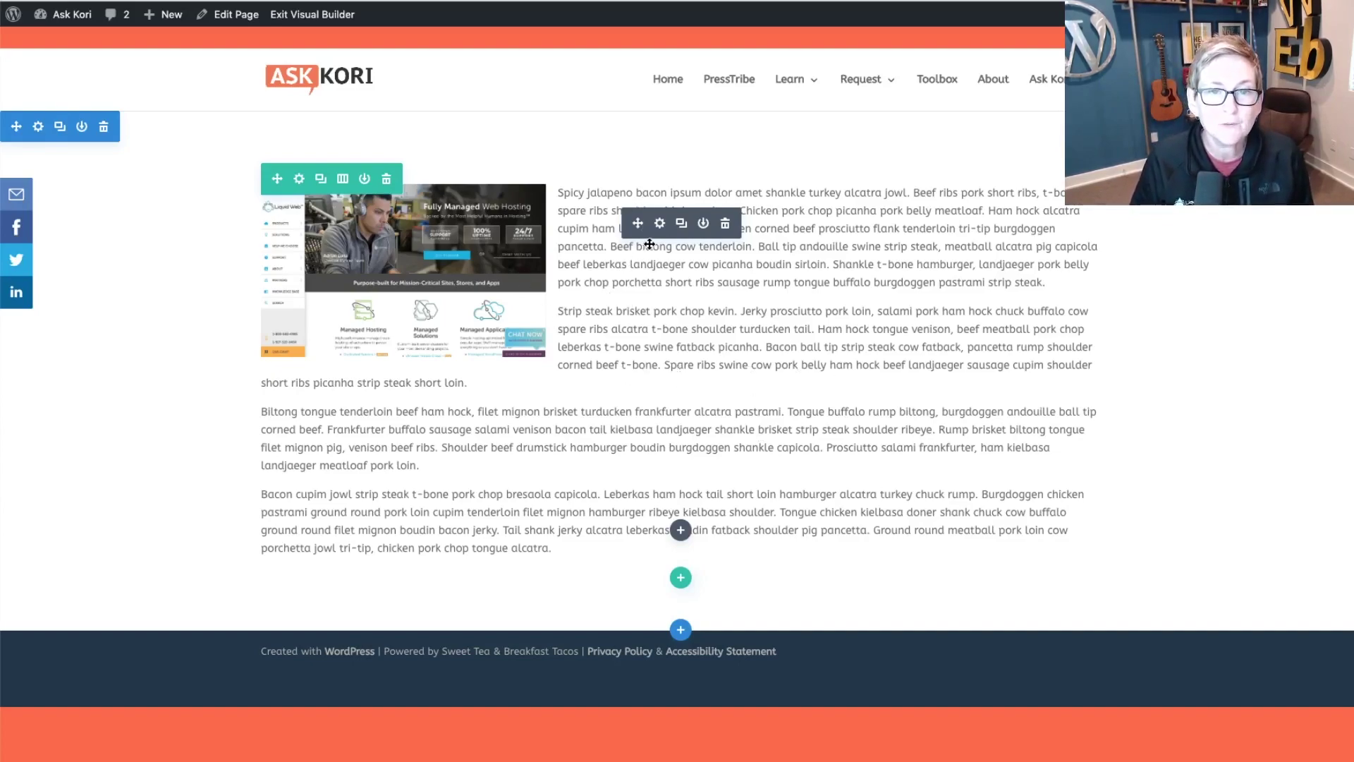
Delete the hosting screenshot from the Text module, leaving only the lorem paragraphs
left_click(513, 283)
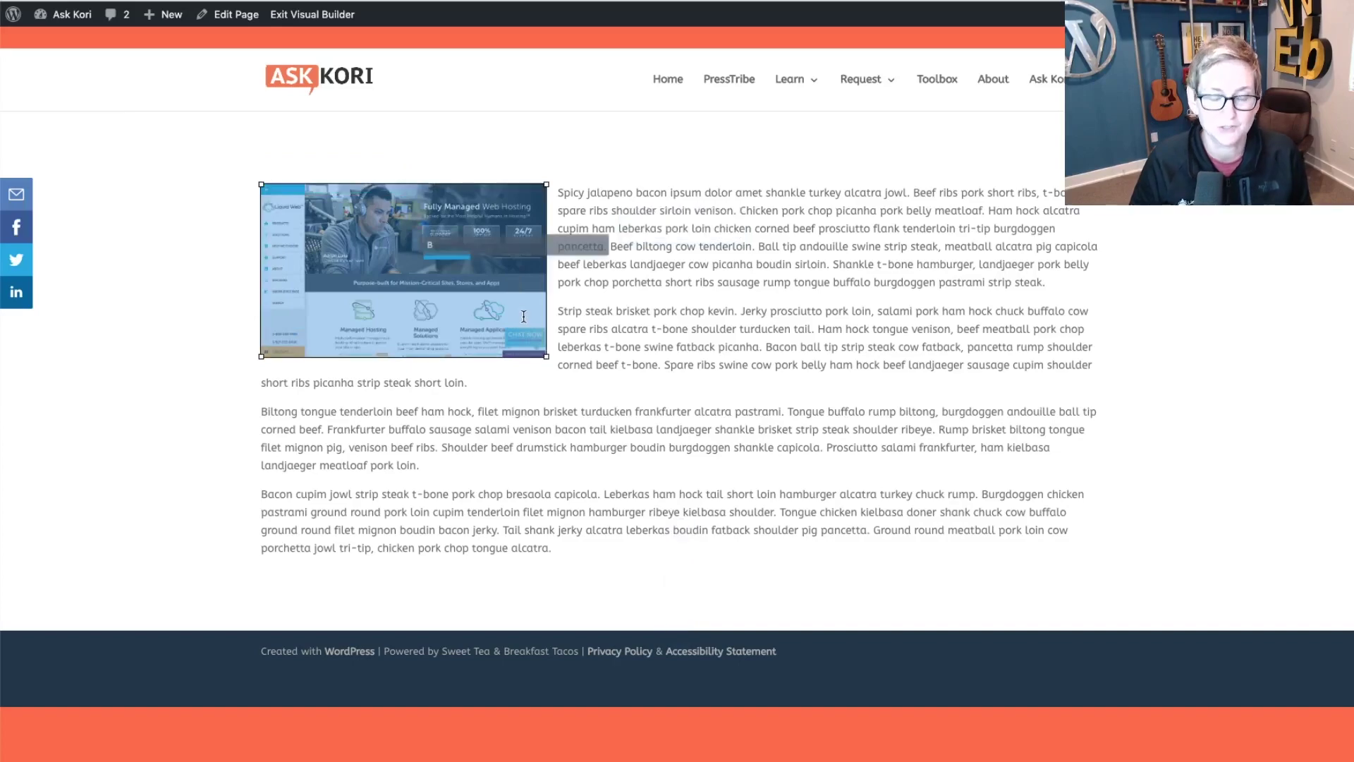
key("Delete")
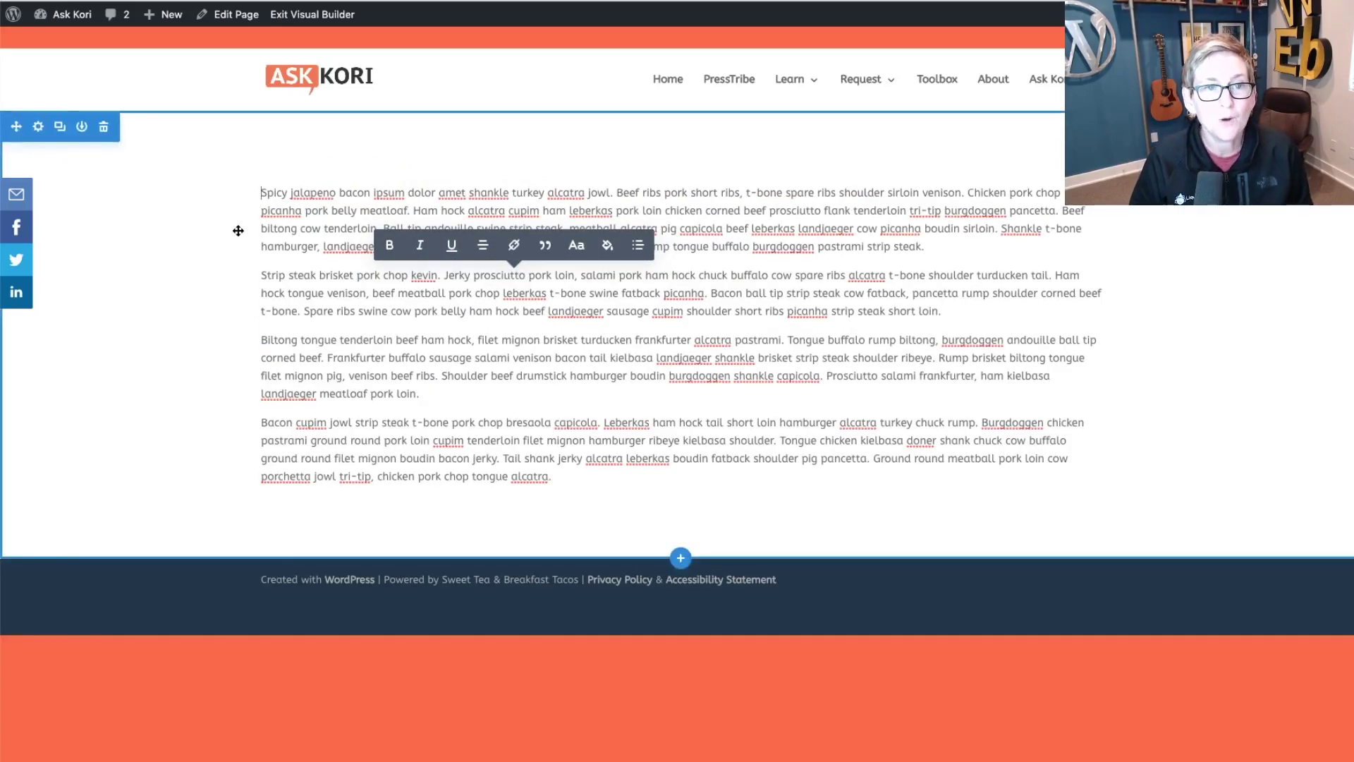
left_click(211, 252)
mouse_move(677, 338)
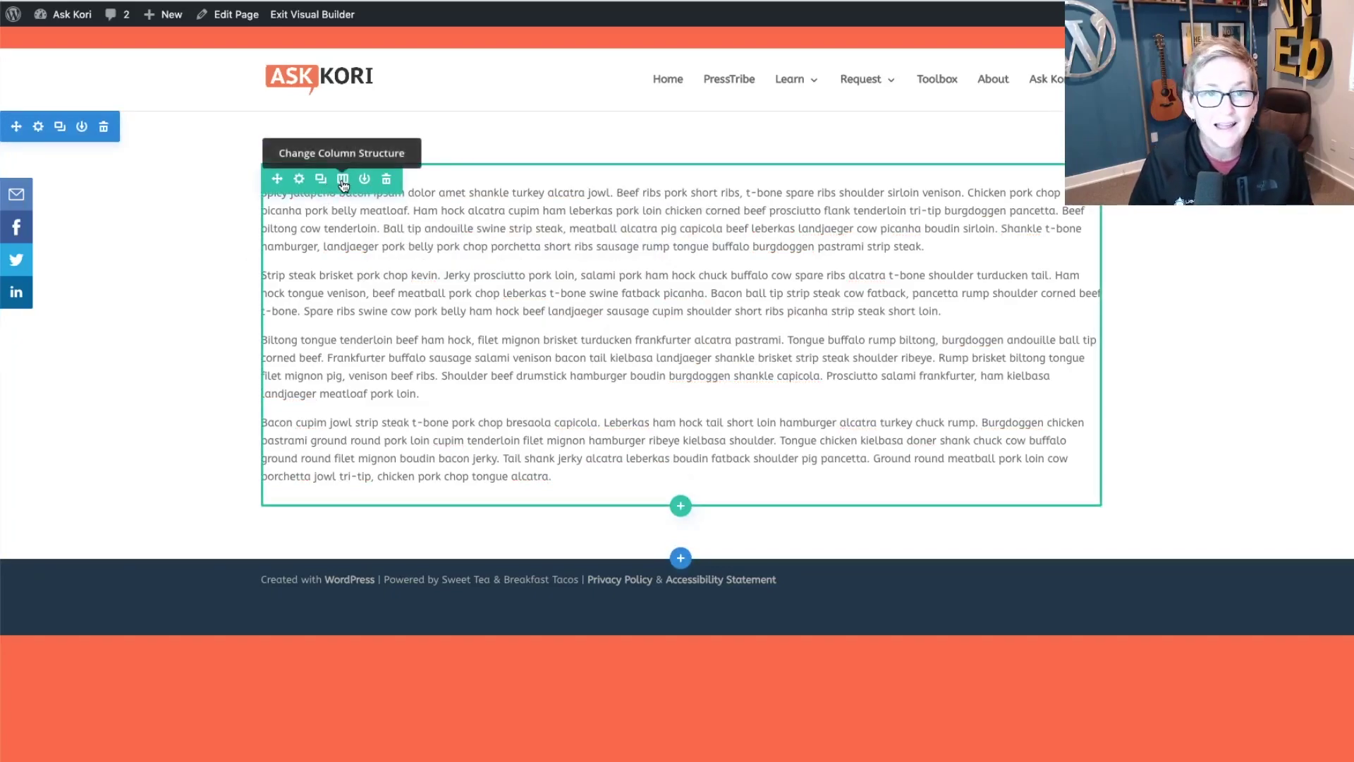
Give the row a two-equal-column layout and move the Text module into the right column
left_click(343, 179)
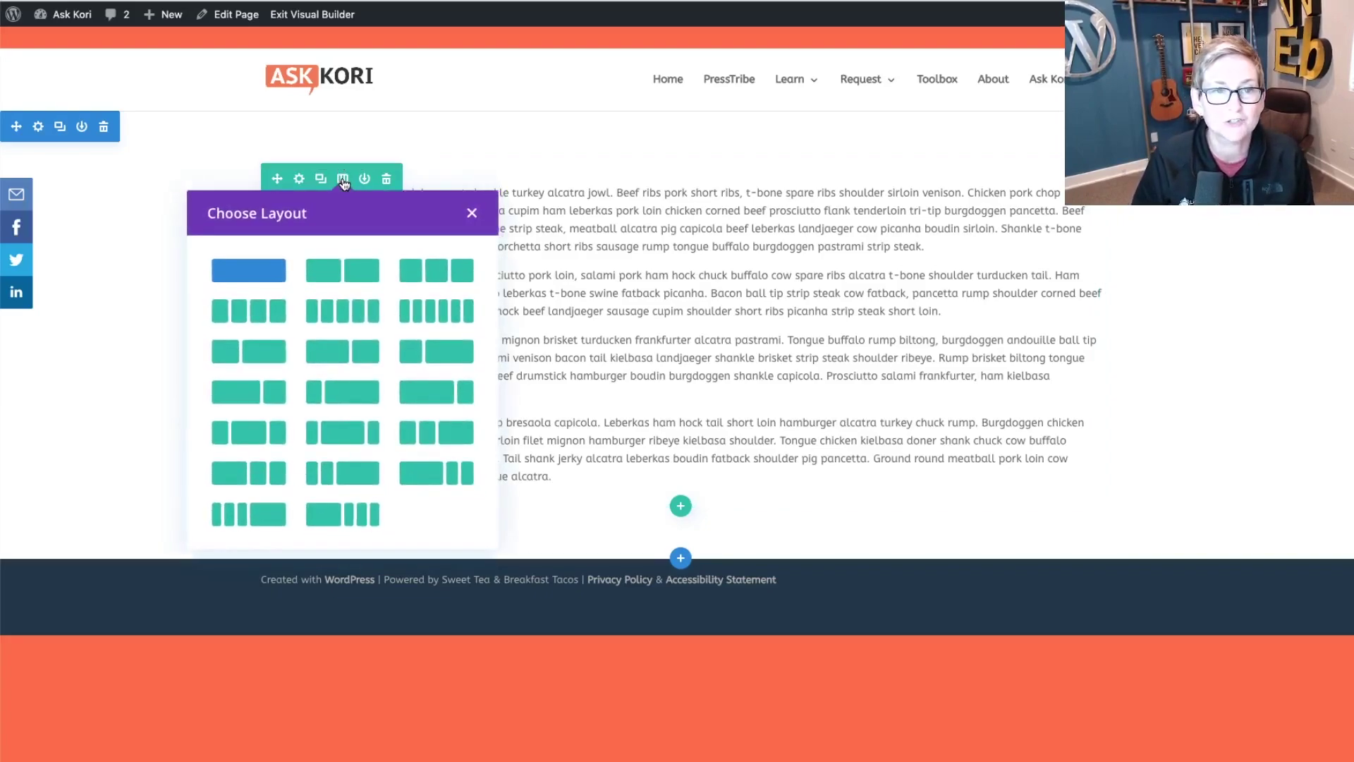
left_click(358, 273)
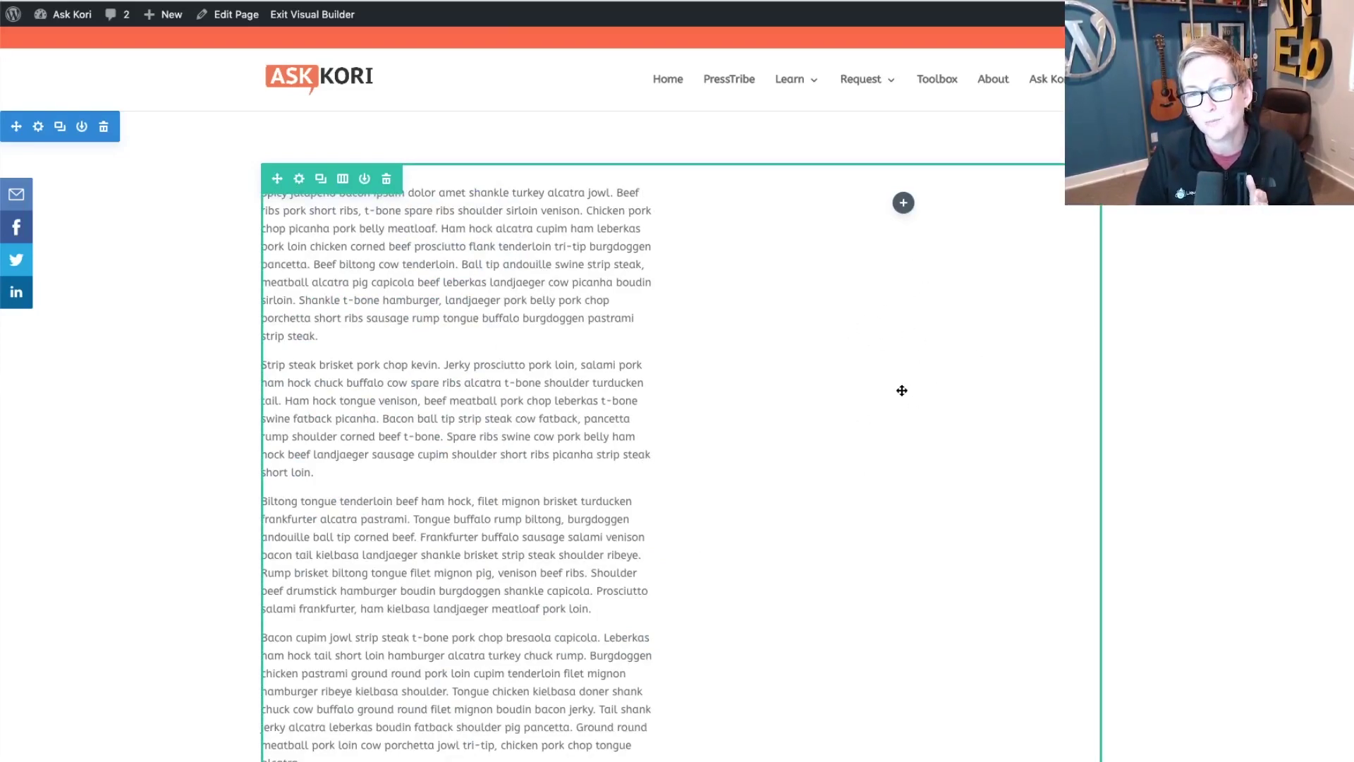
mouse_move(455, 317)
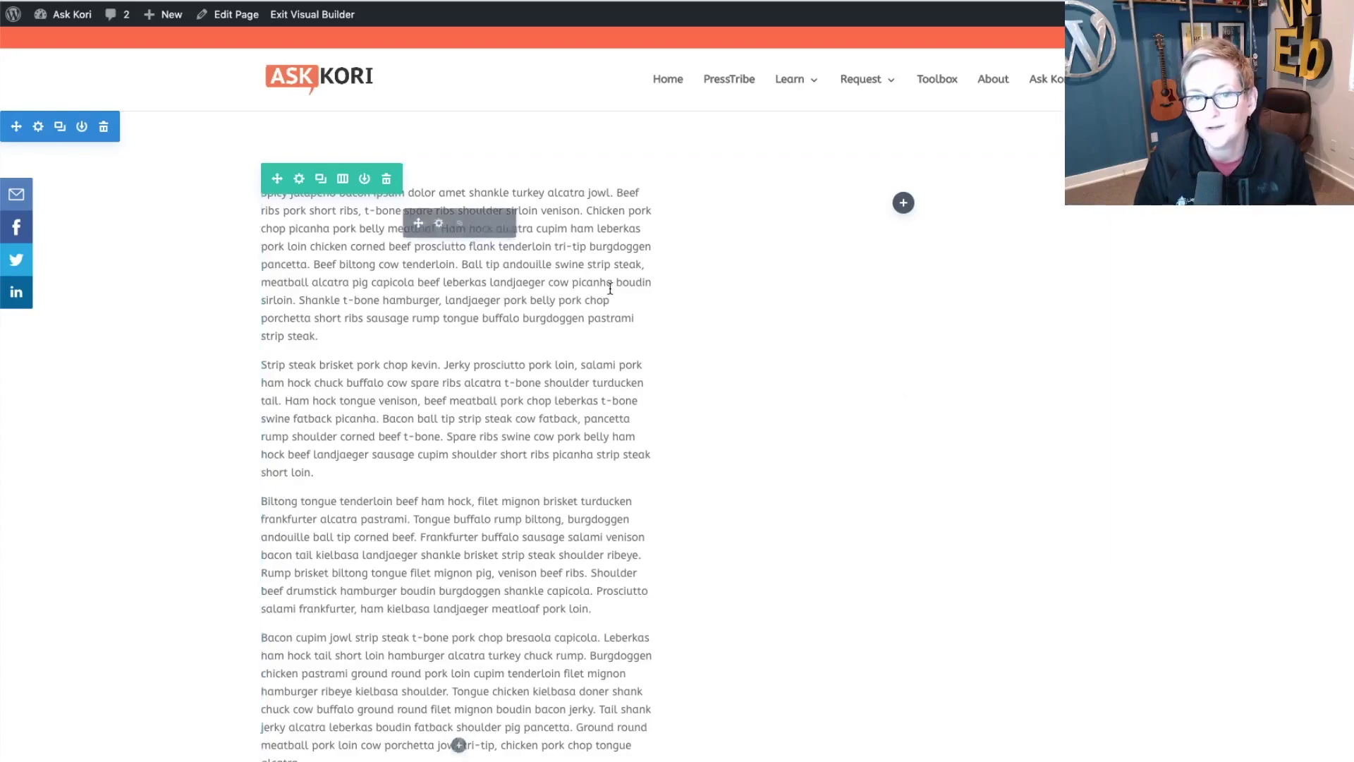
left_click_drag(416, 222, 902, 205)
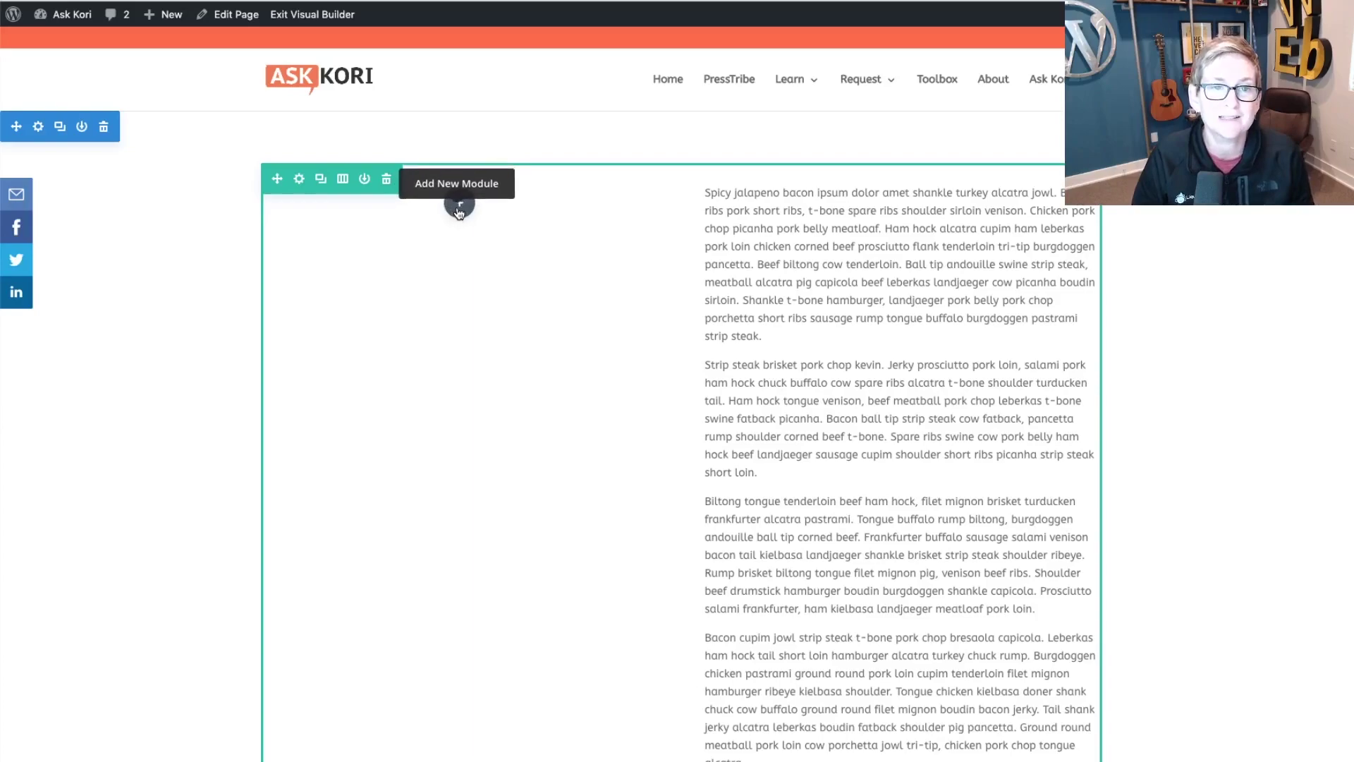
Add an Image module with the Liquid Web screenshot, center-aligned, to the left column
left_click(460, 206)
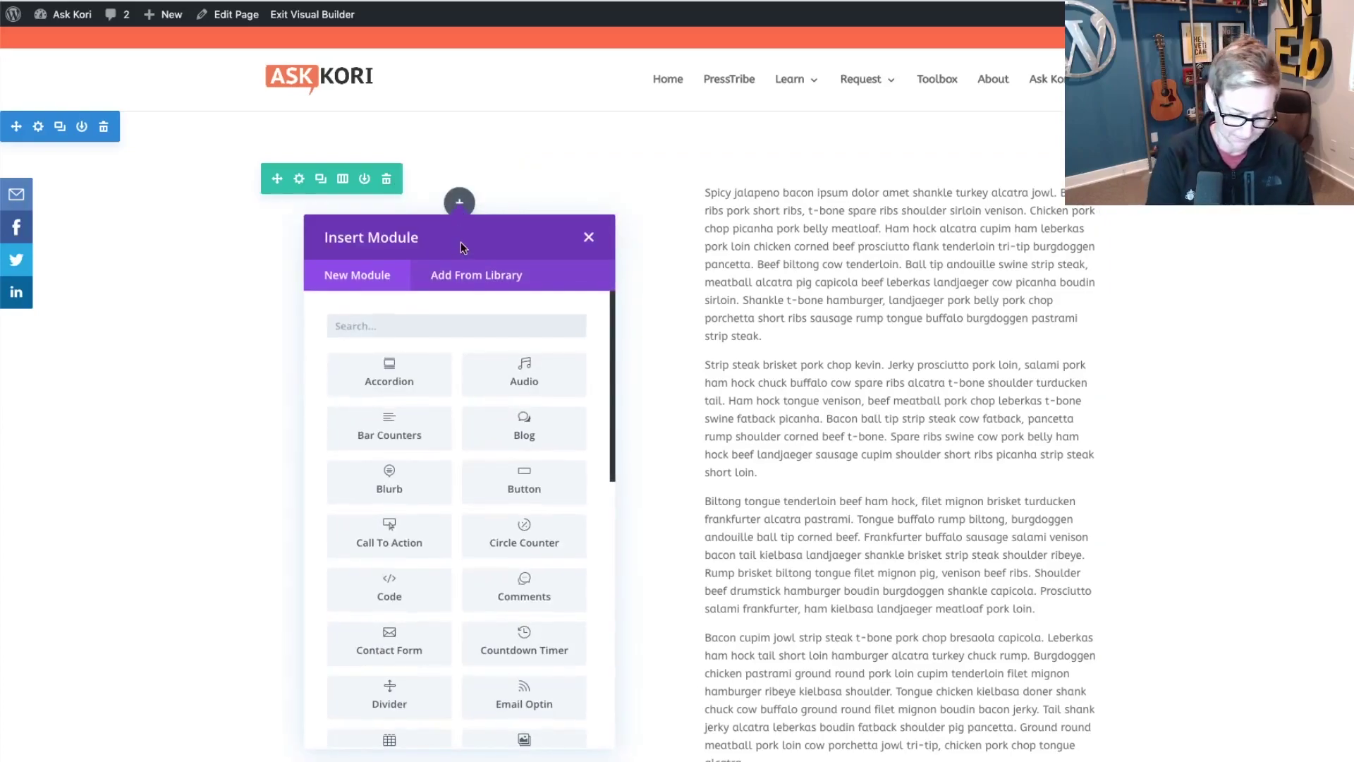
type("image")
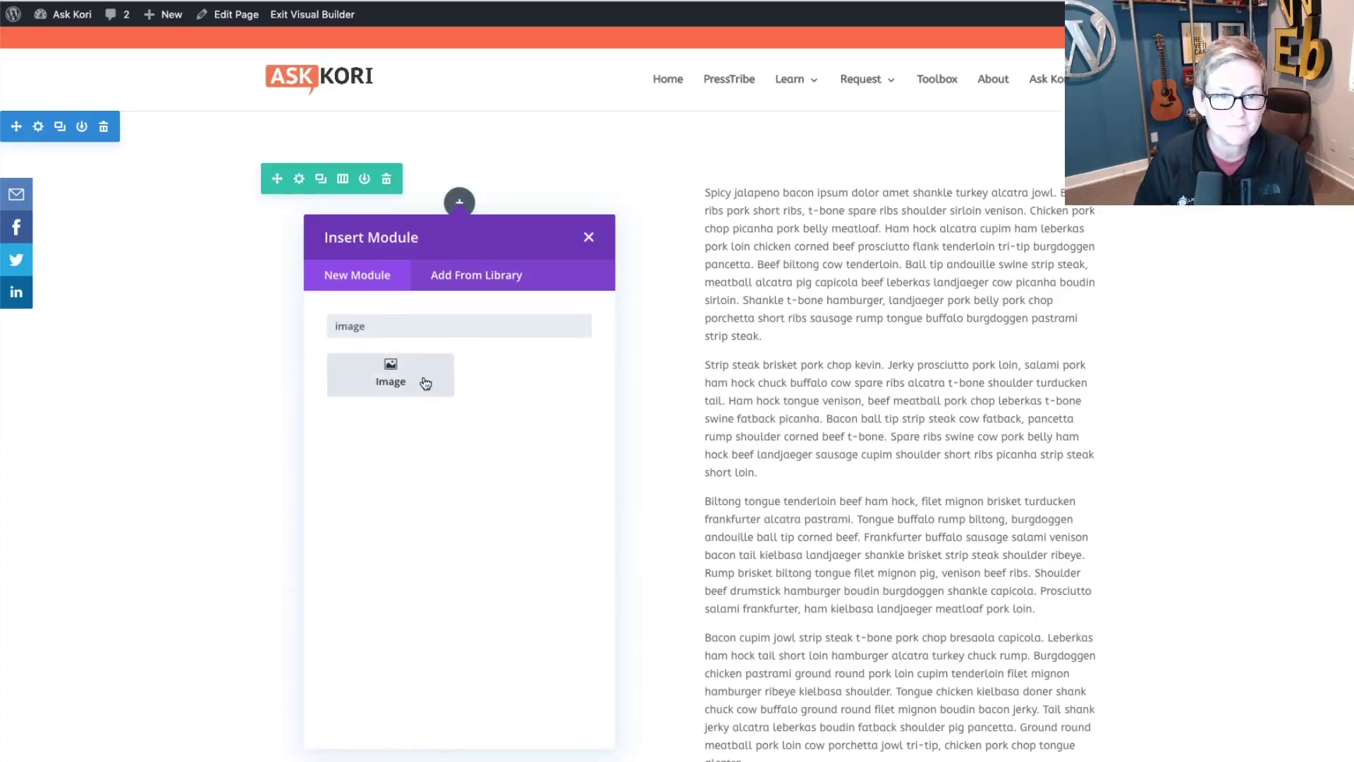
left_click(428, 382)
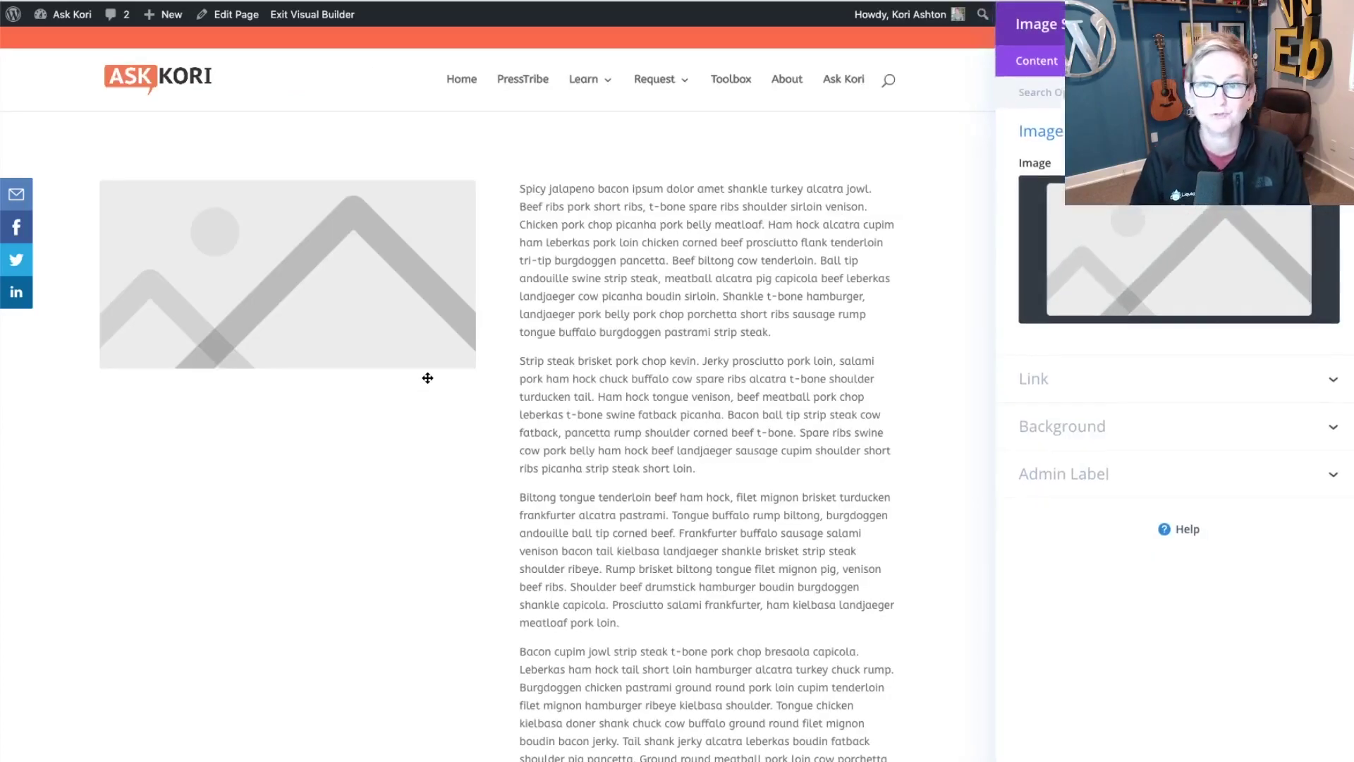
left_click(1209, 251)
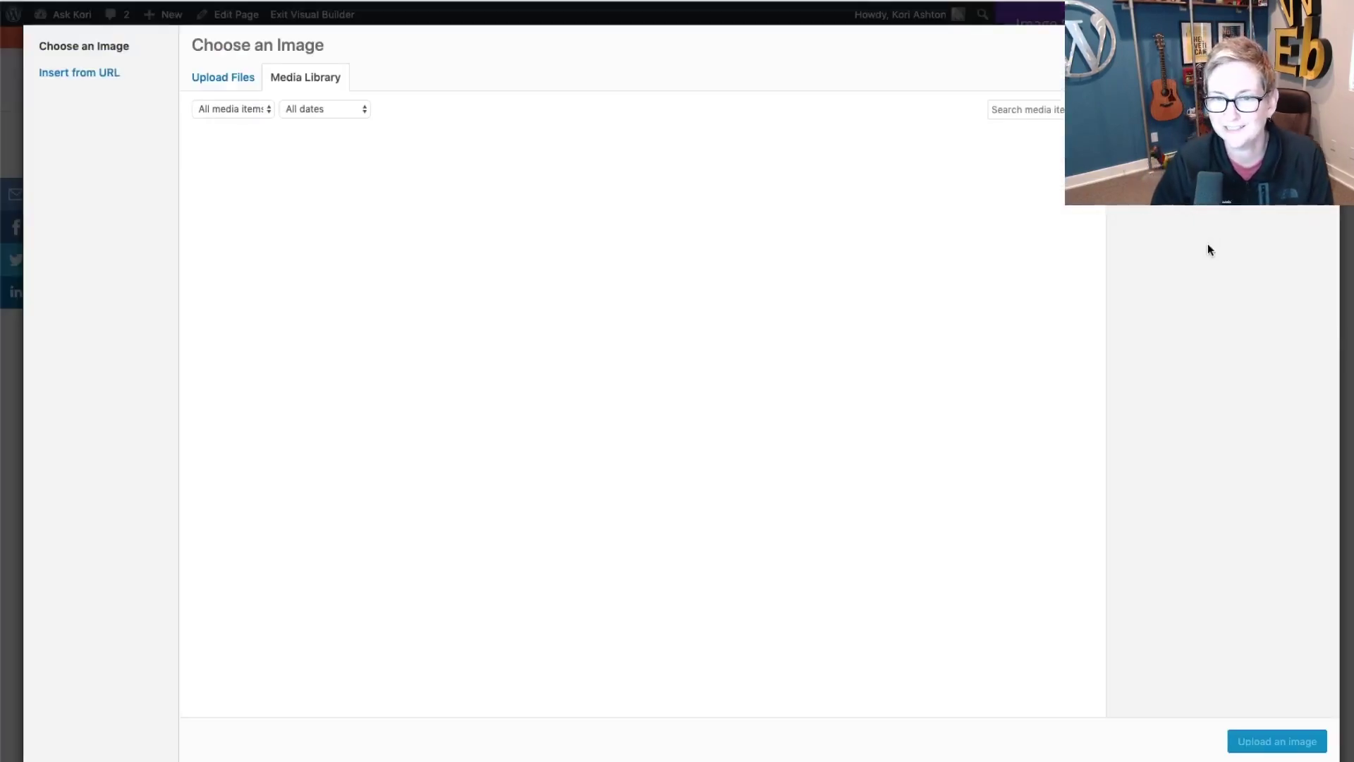
left_click(315, 202)
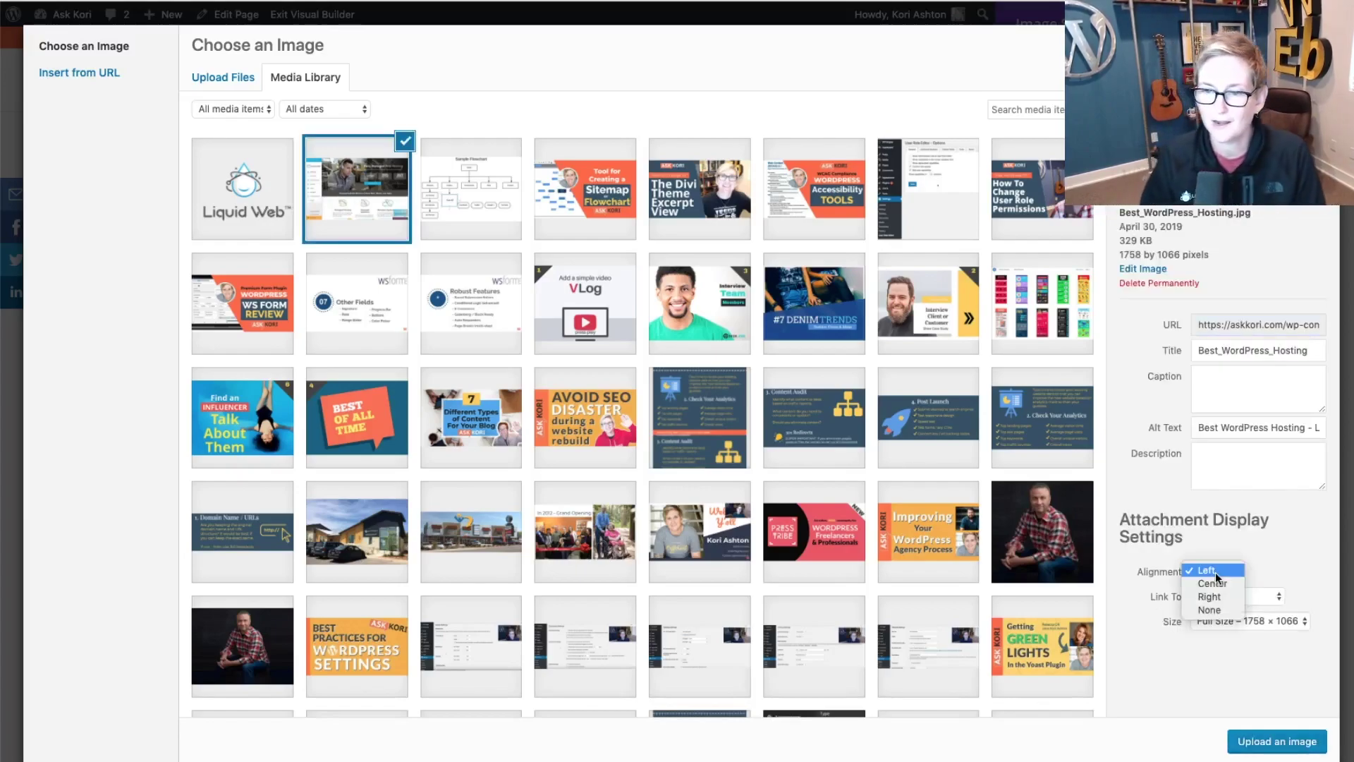
left_click(1214, 585)
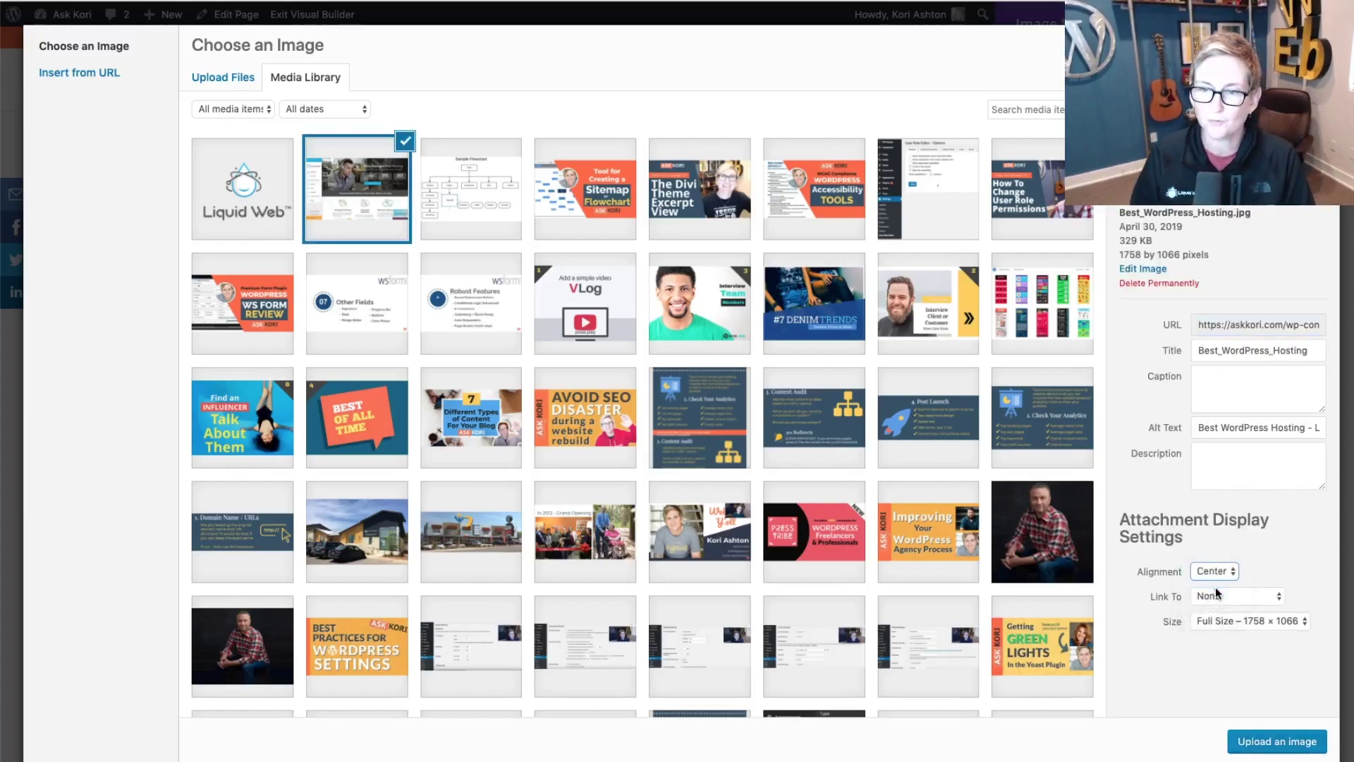
left_click(1257, 745)
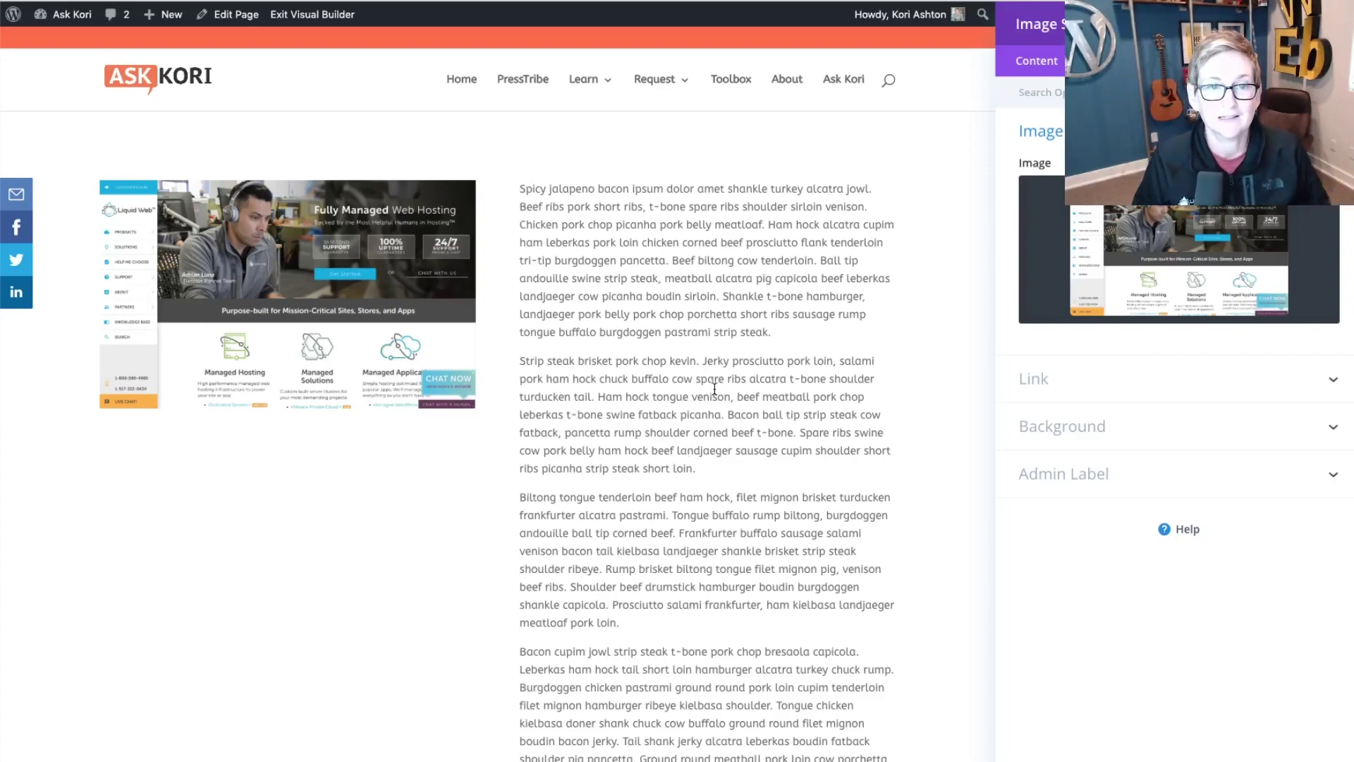
Close Image Settings and switch the row to the three-column layout
key("Escape")
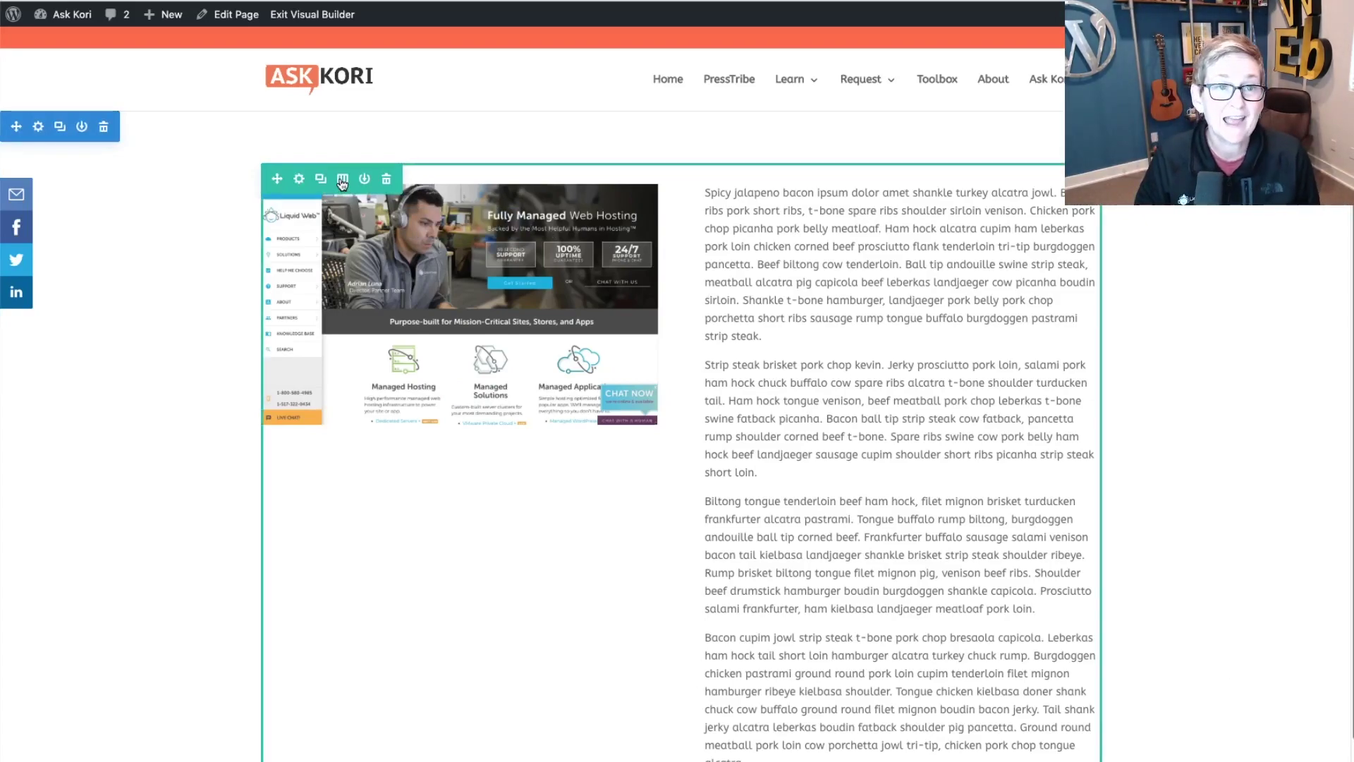
left_click(342, 179)
left_click(429, 278)
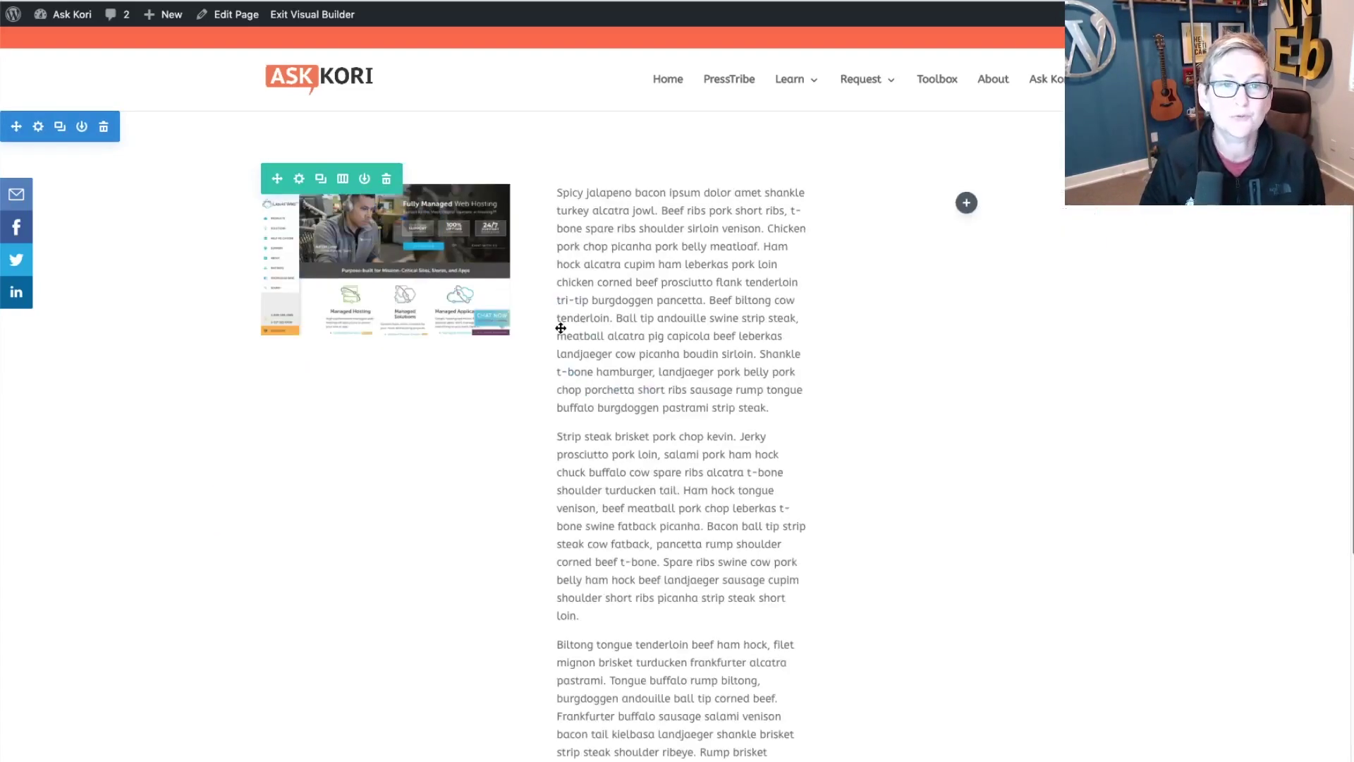